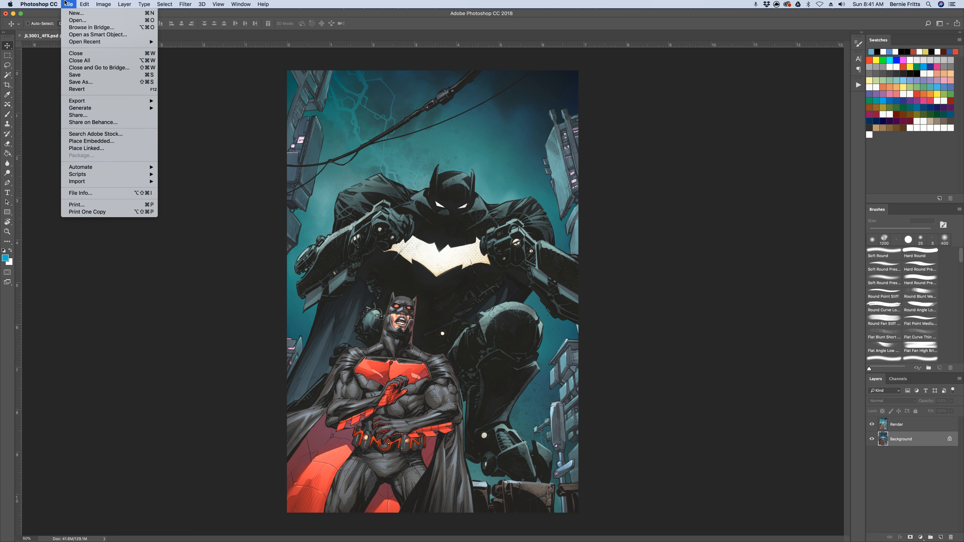
Run the Hi-Fi Step 2 script, move the Render layer below Line-Art, and make Special Effects the active layer
mouse_move(102, 182)
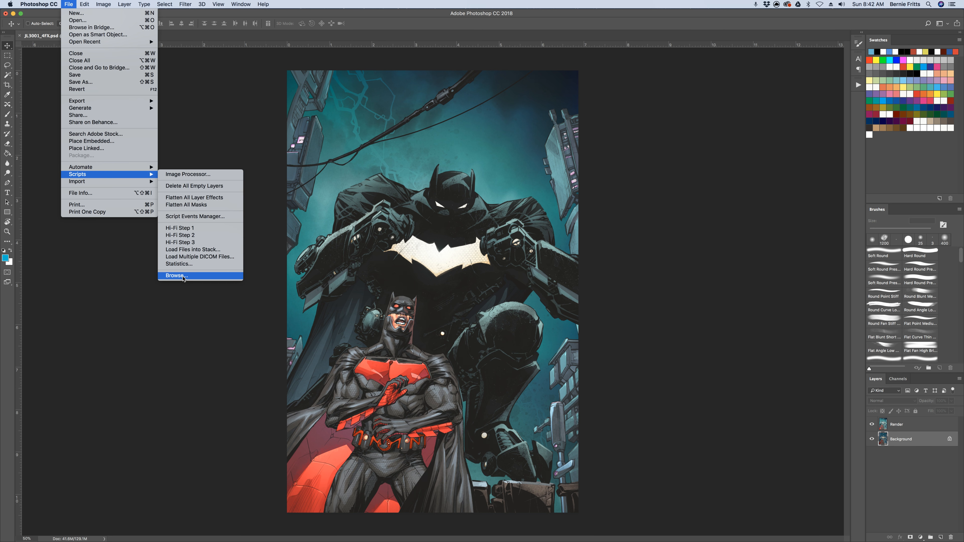
click(188, 235)
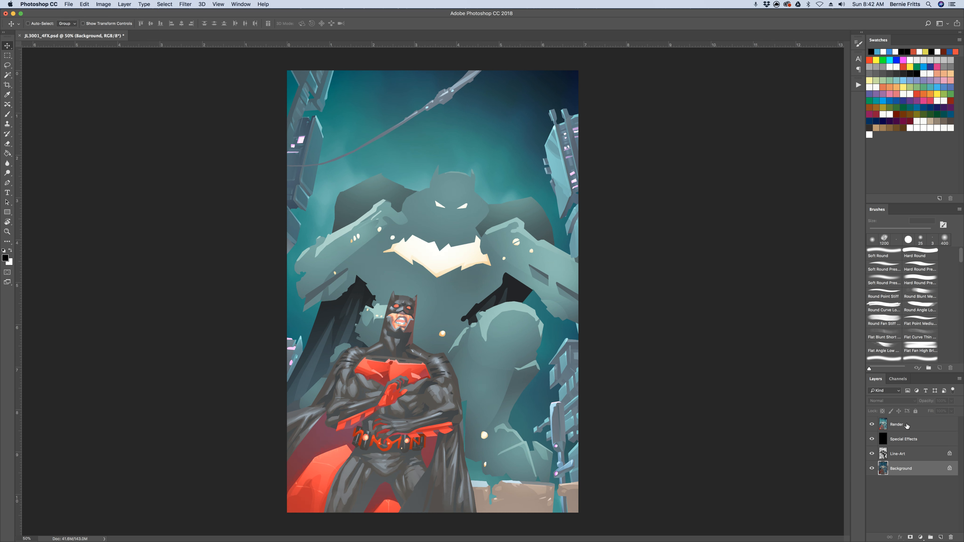
drag(905, 424, 912, 492)
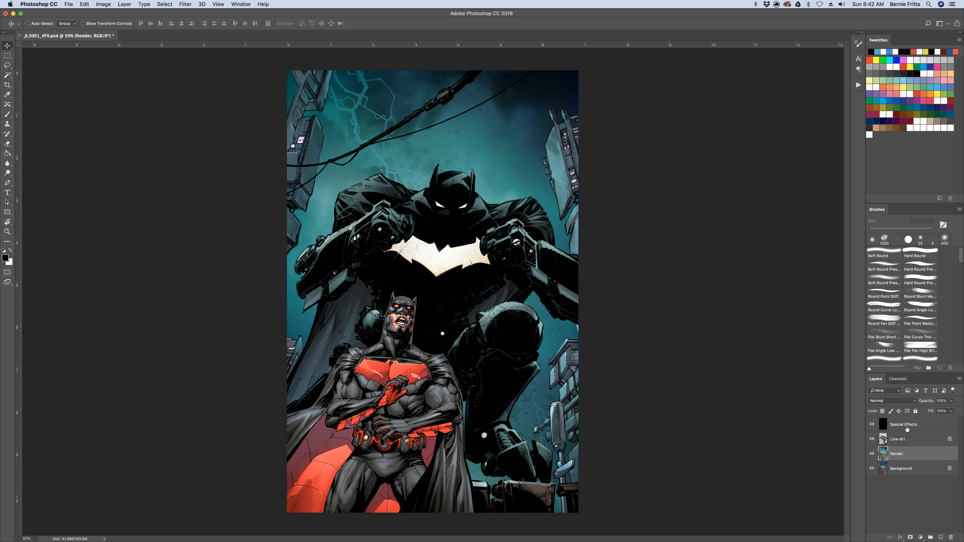
click(907, 428)
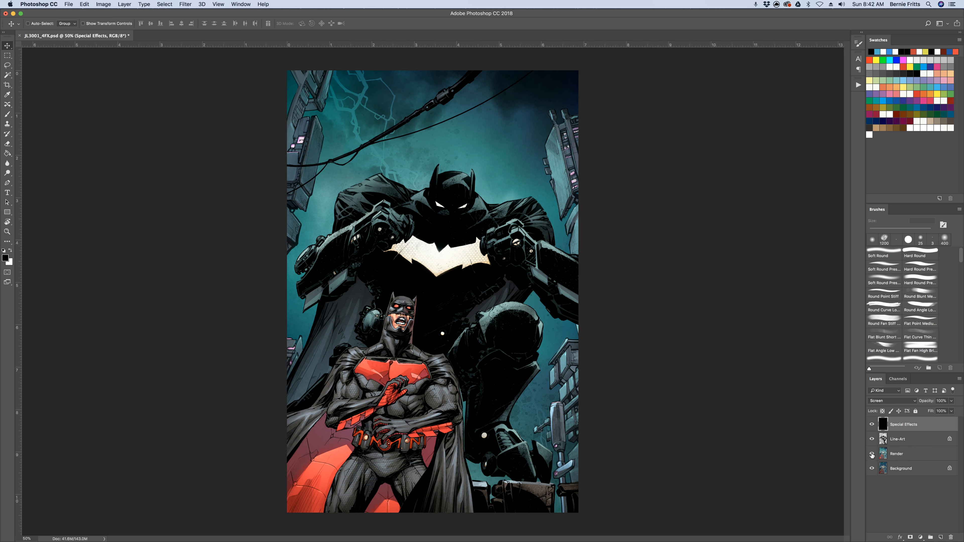
Review the flat colours, rendering, line art and special effects by showing the layers one at a time from Background up
alt+click(869, 469)
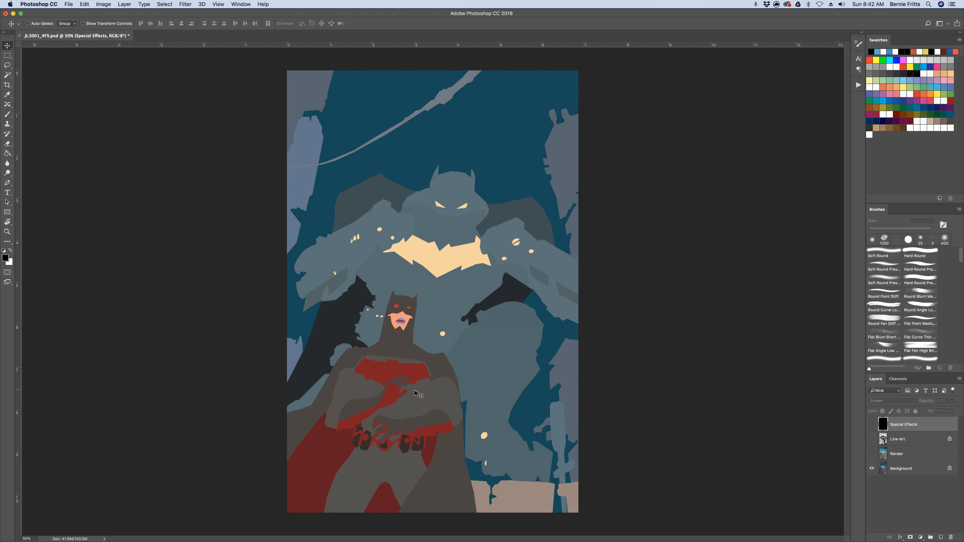
click(871, 454)
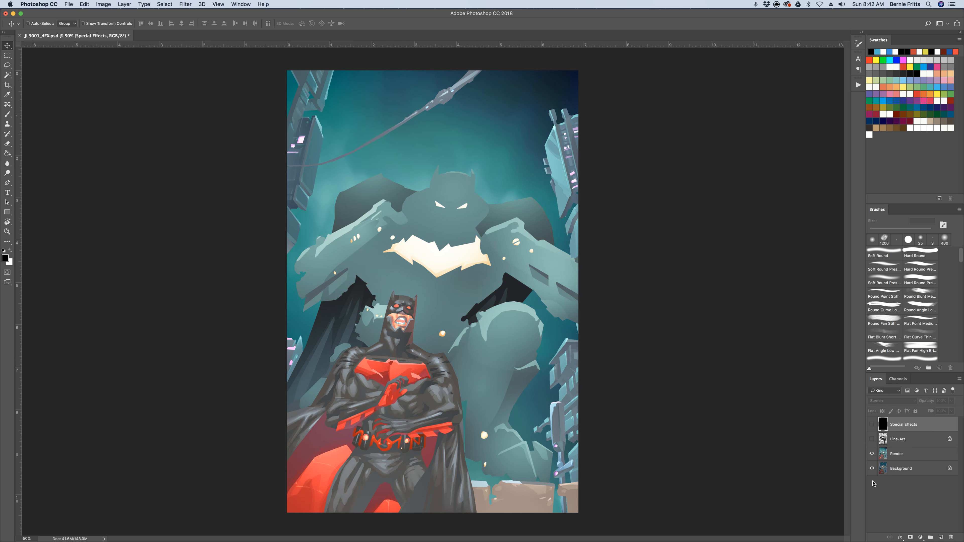
click(871, 439)
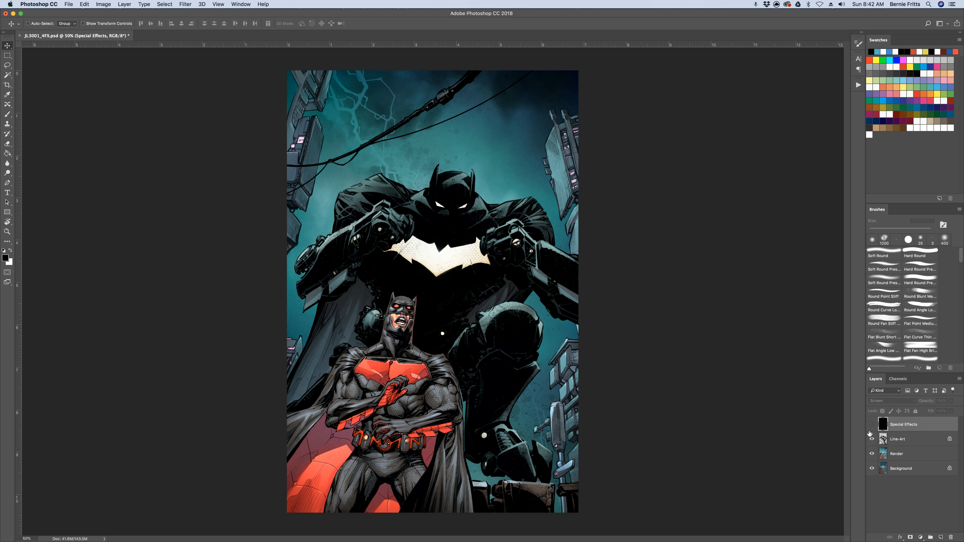
click(872, 424)
Set up the Gradient tool with the foreground-to-background preset and Screen blending mode
click(8, 116)
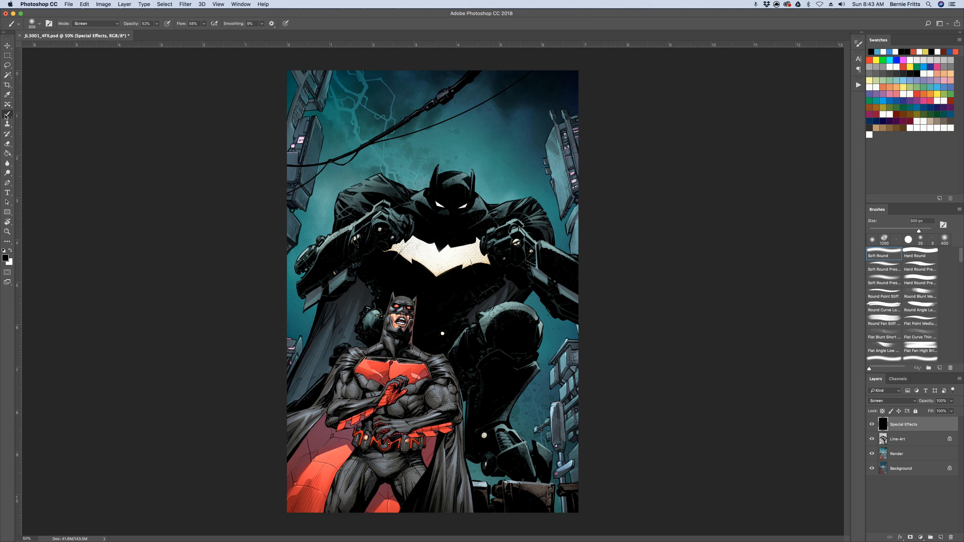
click(7, 155)
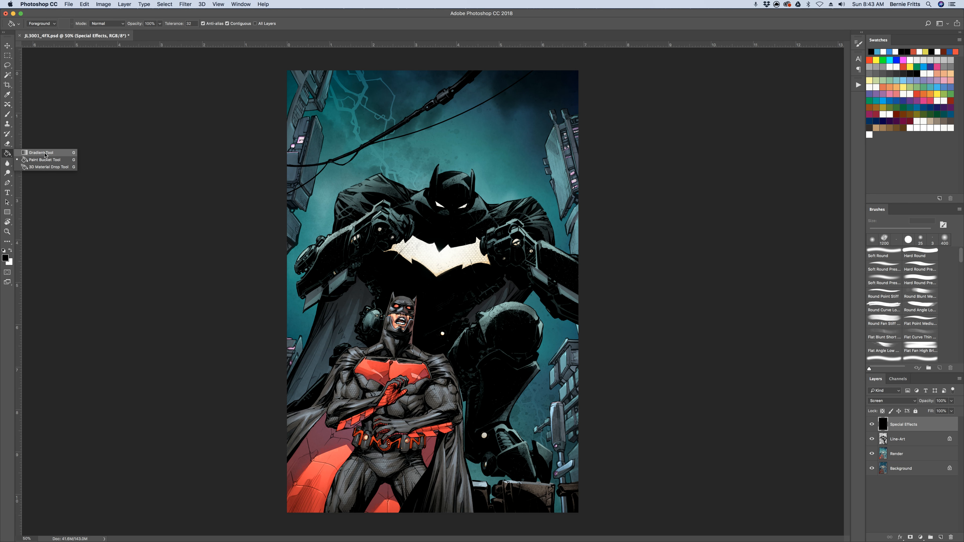
click(44, 153)
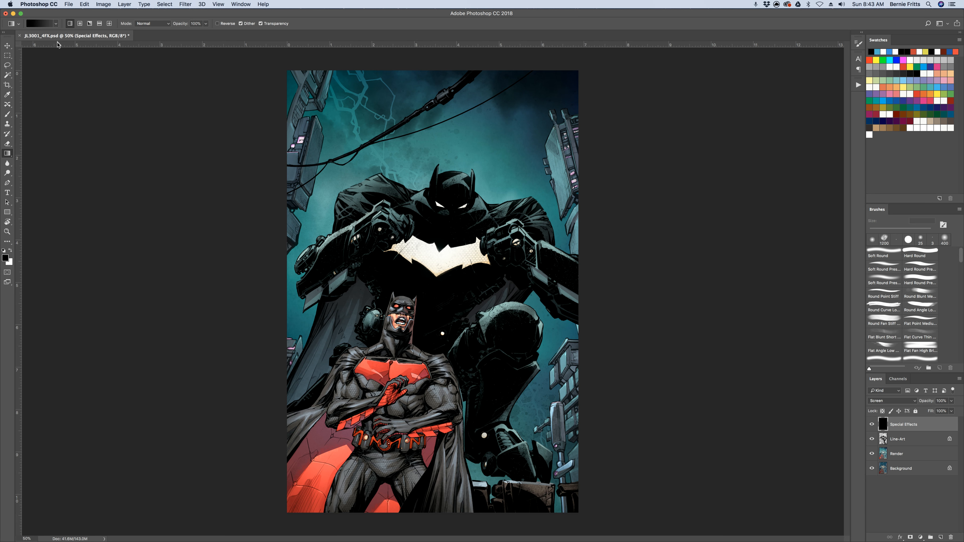
click(56, 24)
click(17, 40)
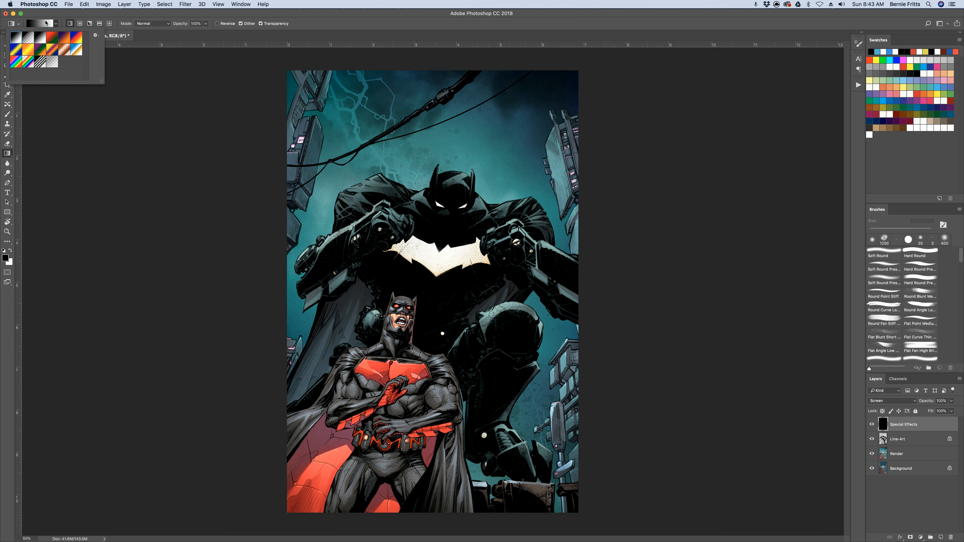
click(56, 24)
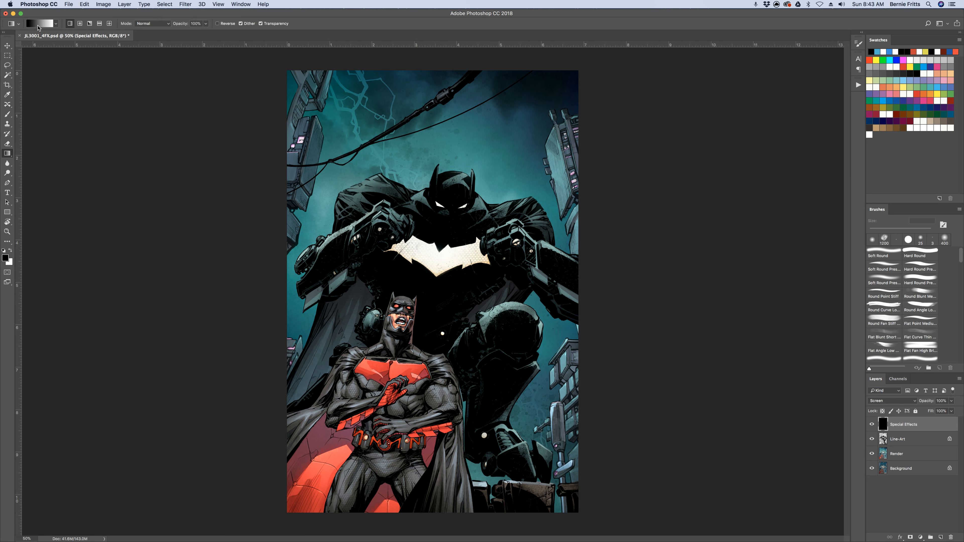
click(150, 24)
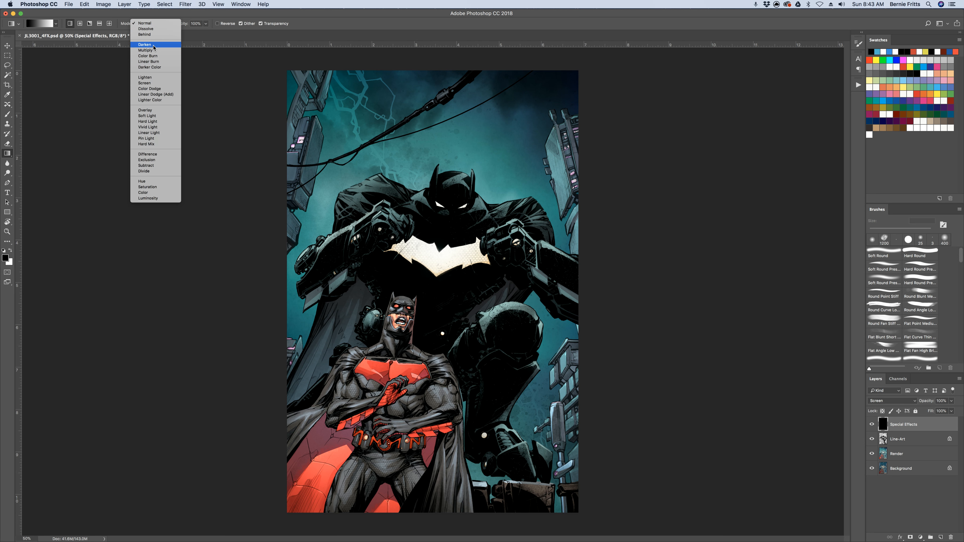
click(152, 83)
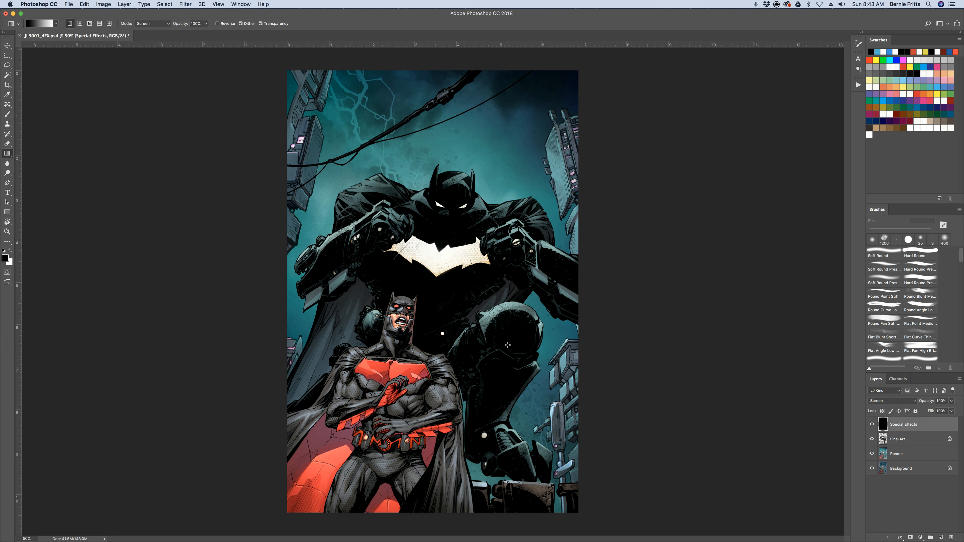
Select the whole canvas on the Background layer and subtract the red-and-black caped figure's flat colours using the Magic Wand
click(910, 469)
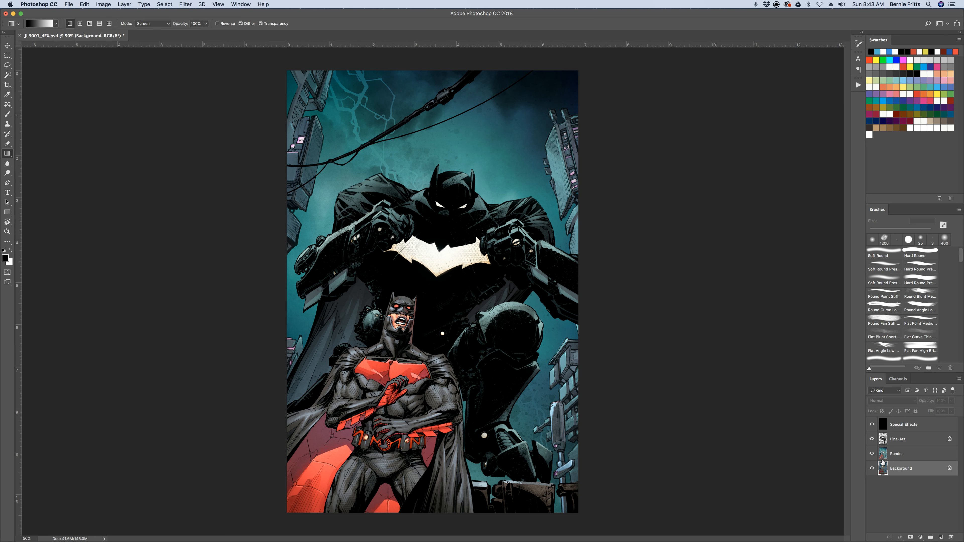
key(super+a)
click(6, 76)
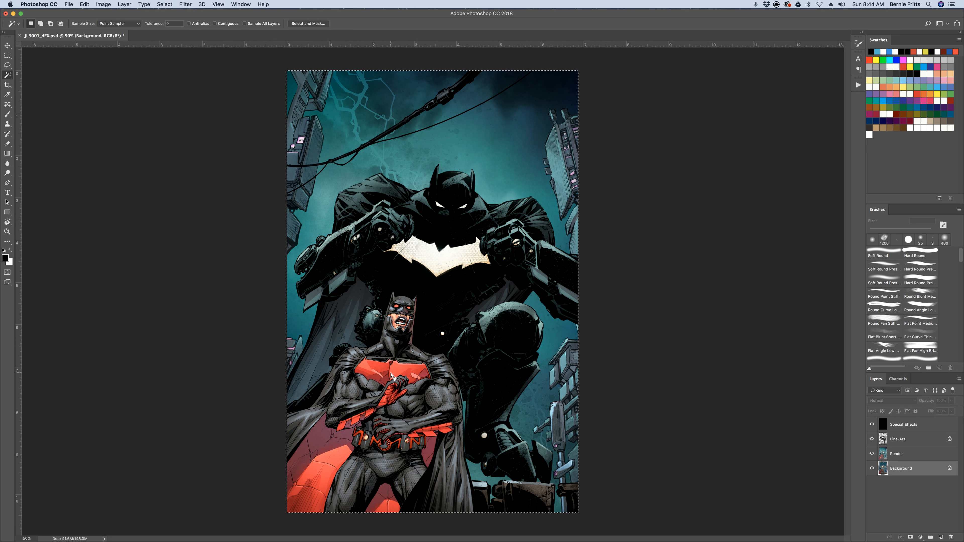
scroll(391, 376, up, 5)
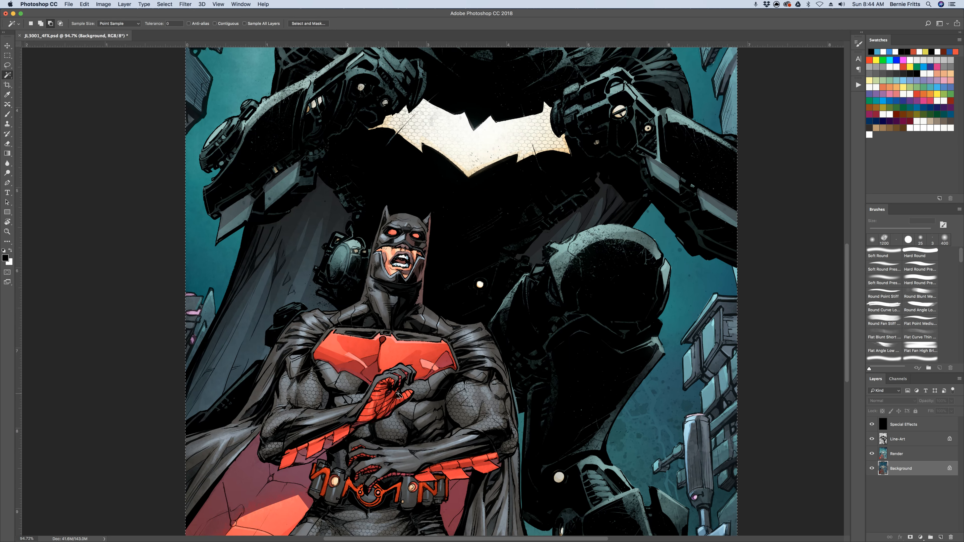
scroll(399, 395, up, 2)
drag(449, 416, 444, 334)
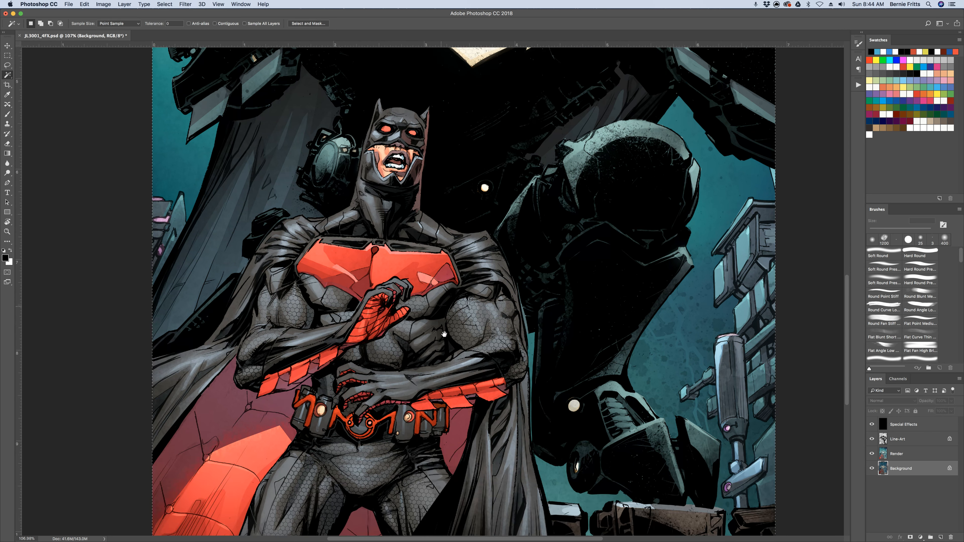
alt+click(444, 334)
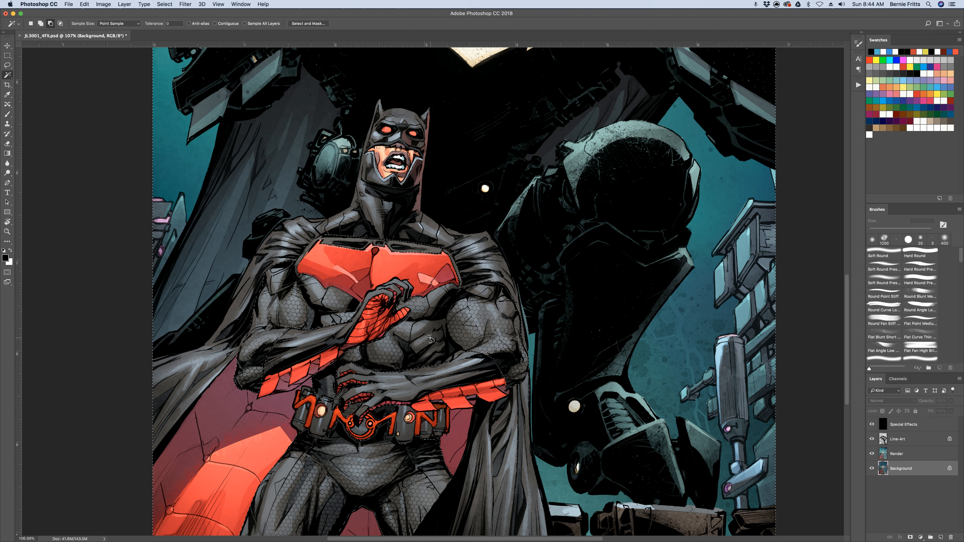
alt+click(409, 246)
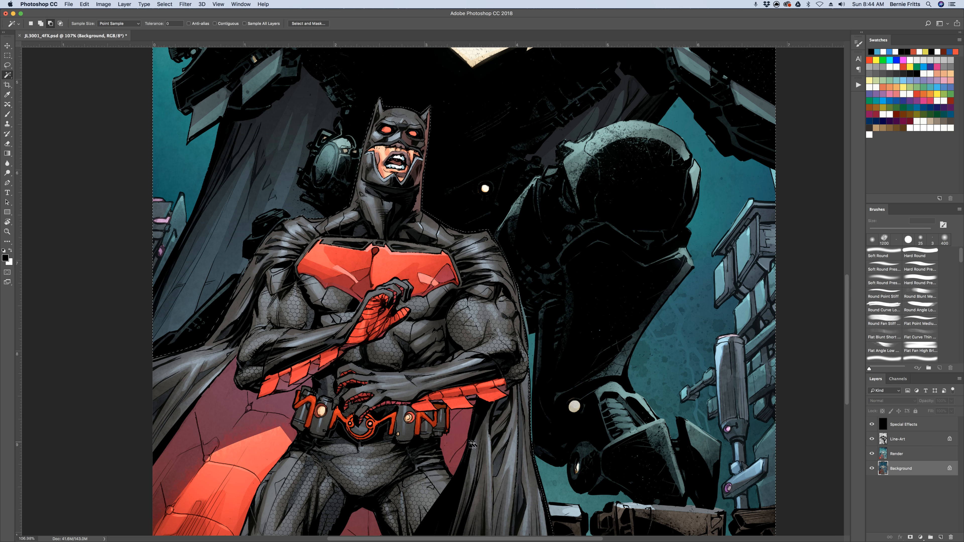
Examine the selection edge around the caped figure's head, shoulders, cape and legs for missed areas
scroll(446, 337, down, 5)
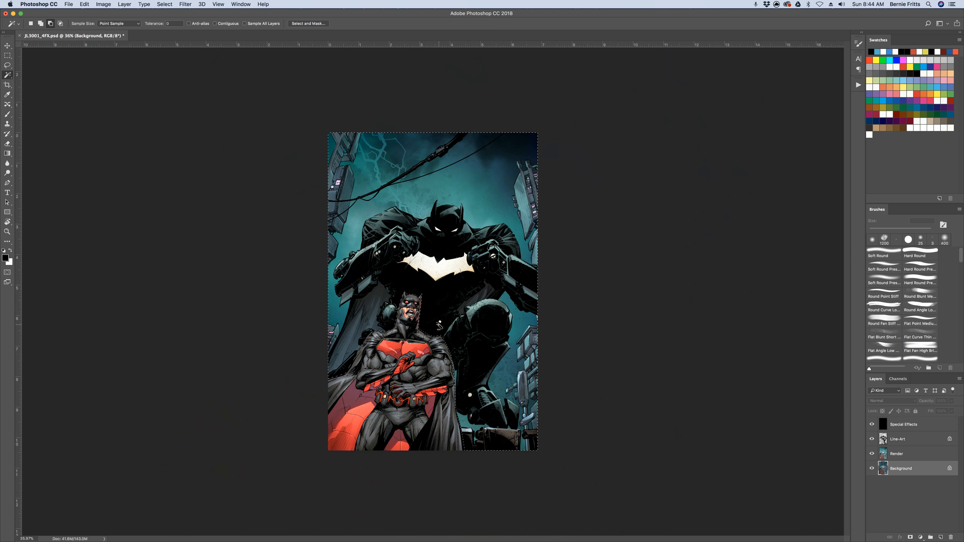
scroll(439, 325, up, 3)
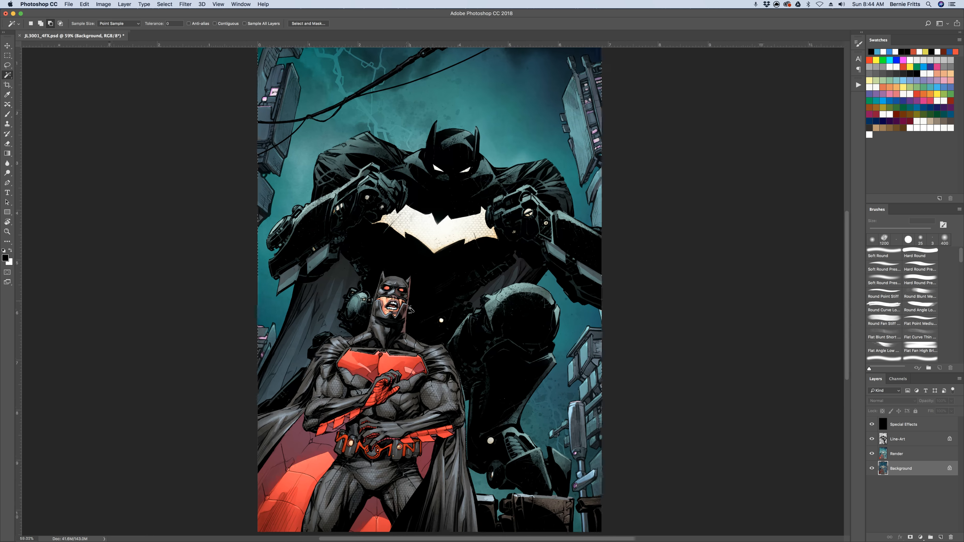
scroll(410, 309, up, 5)
scroll(409, 309, down, 3)
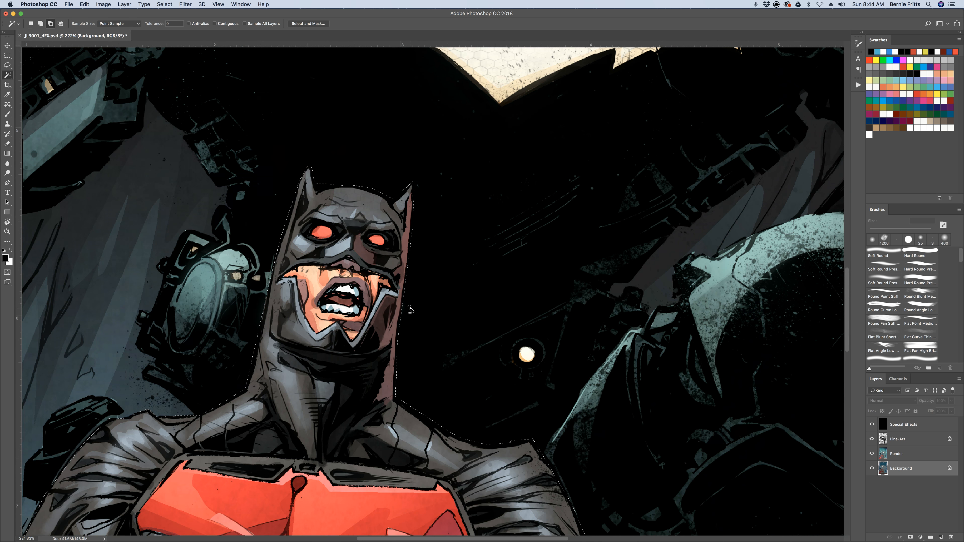
scroll(411, 310, down, 5)
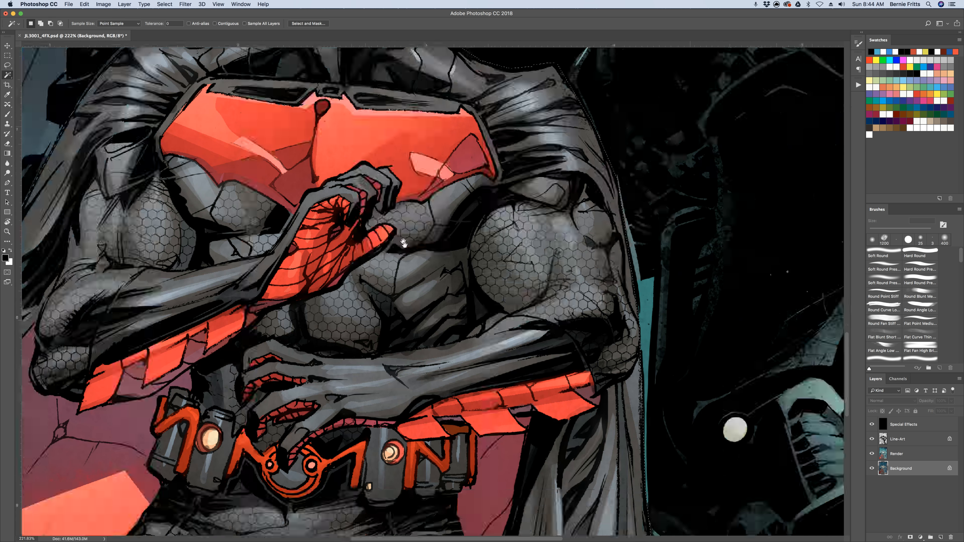
scroll(404, 243, down, 10)
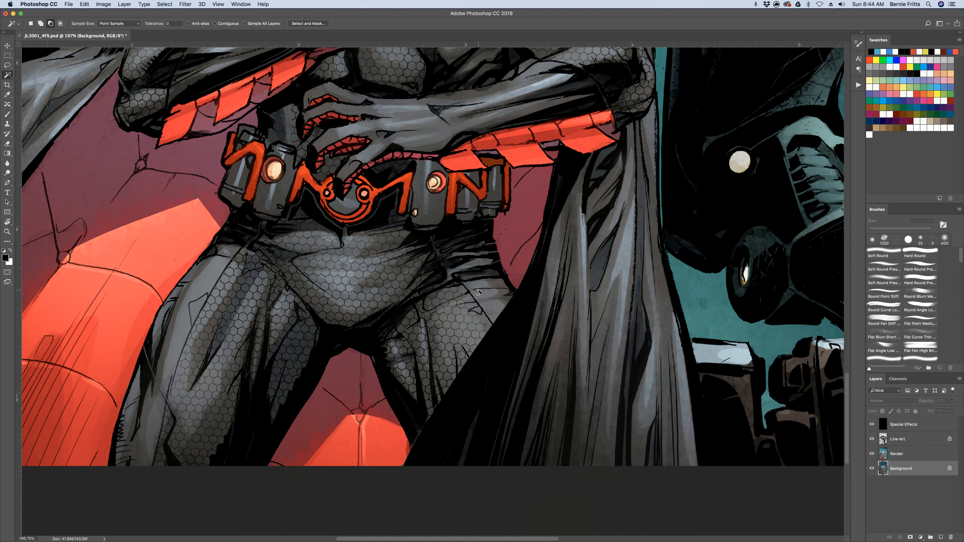
scroll(478, 291, down, 8)
scroll(544, 301, up, 2)
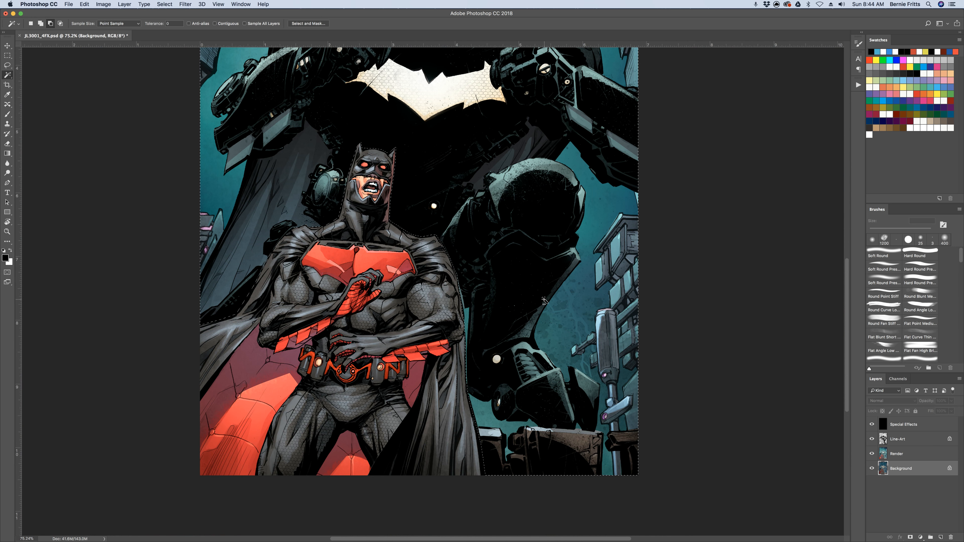
scroll(544, 301, down, 3)
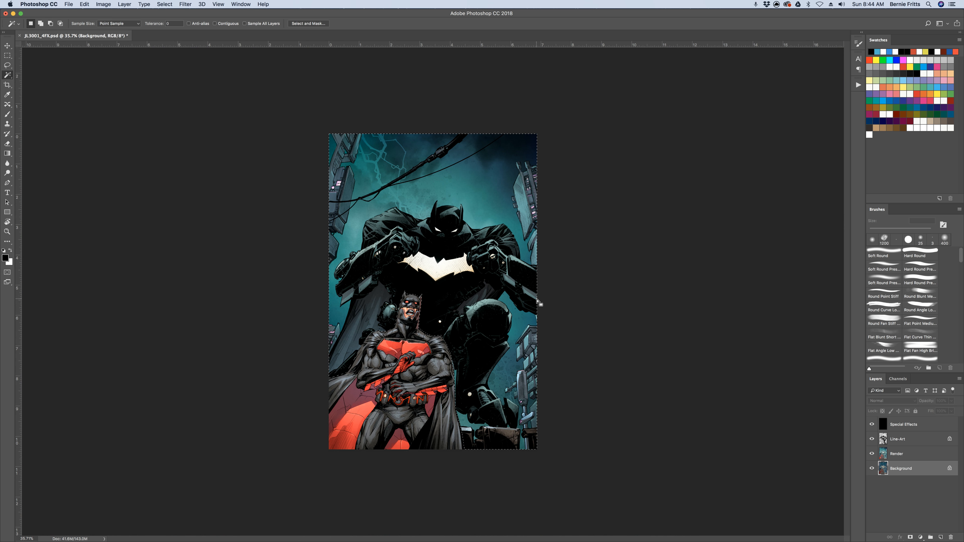
Sample the teal background beside the giant's knee as the foreground colour and ready the Gradient tool on the Special Effects layer
key(i)
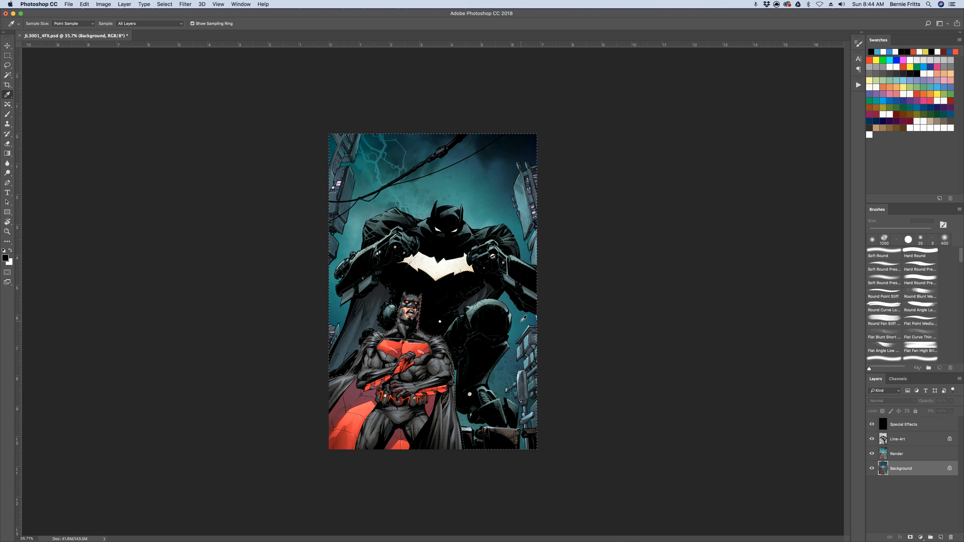
click(523, 318)
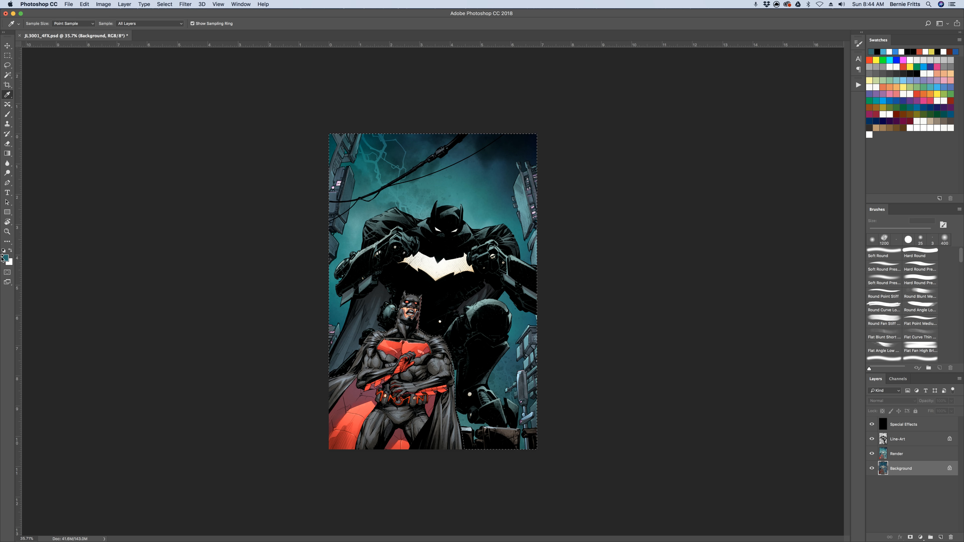
click(7, 153)
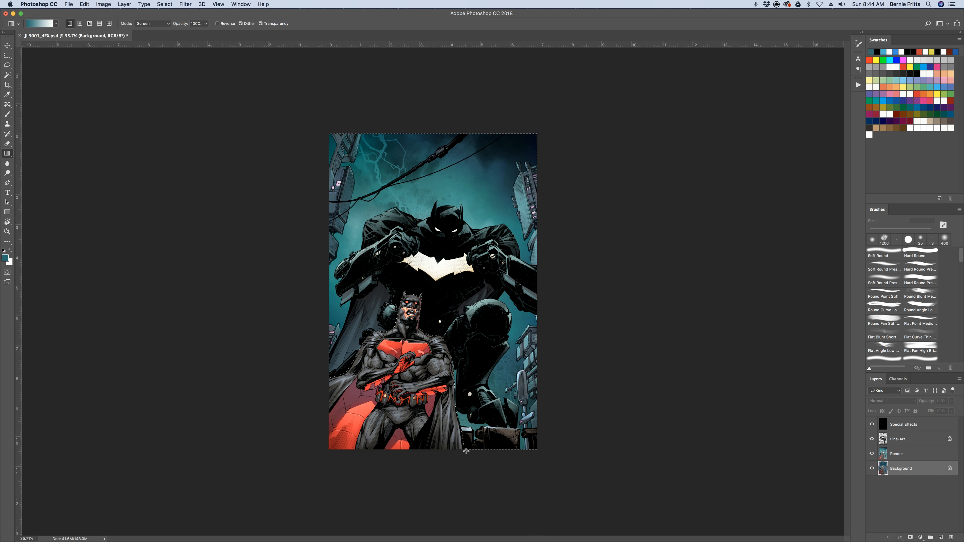
drag(466, 452, 466, 223)
drag(473, 452, 462, 257)
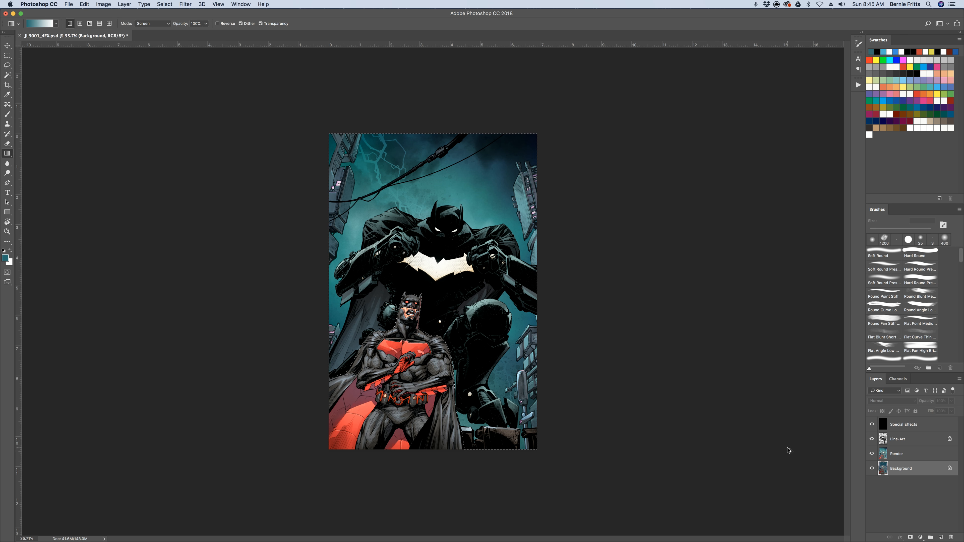
click(902, 424)
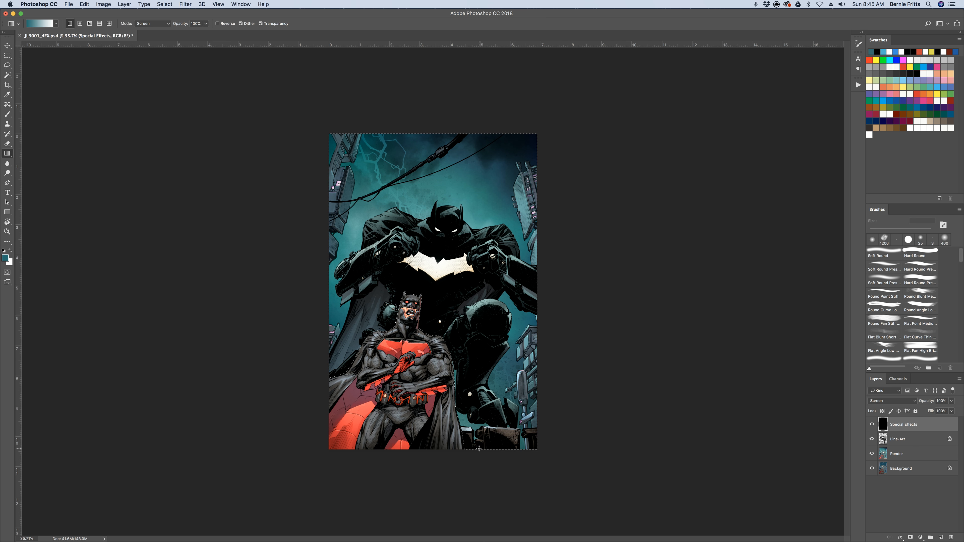
Try a teal-to-white gradient upward from the bottom of the selection to the giant's head, and undo it
drag(480, 433, 483, 225)
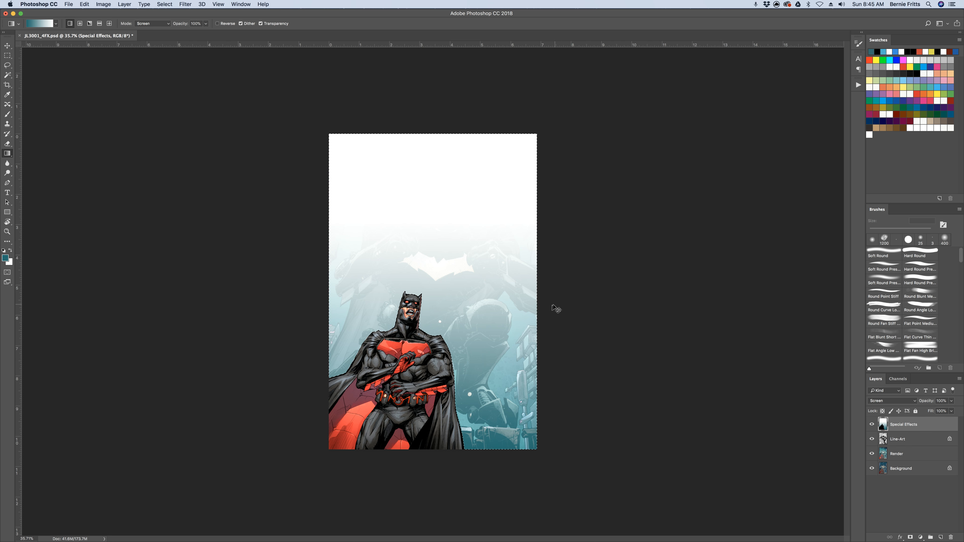
key(super+z)
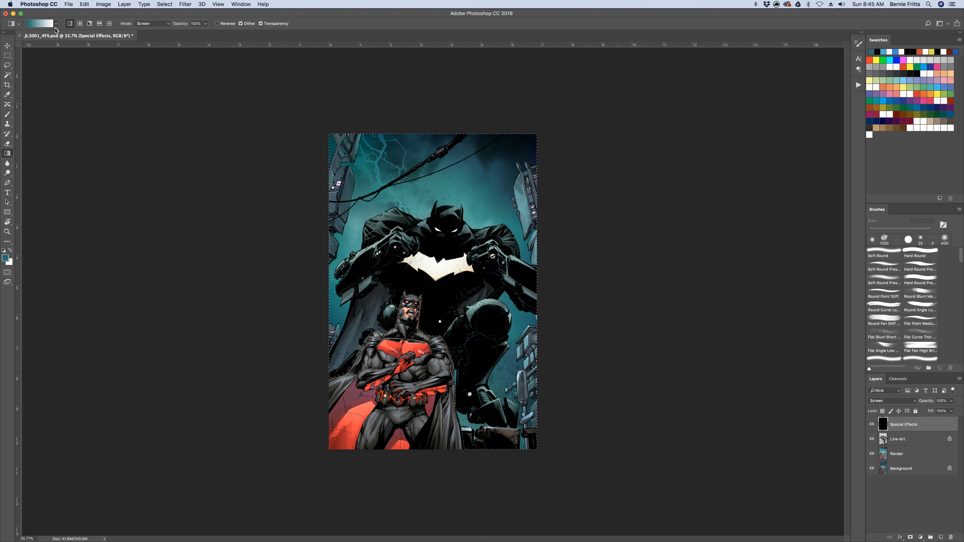
Switch the gradient preset to foreground-to-transparent
click(56, 24)
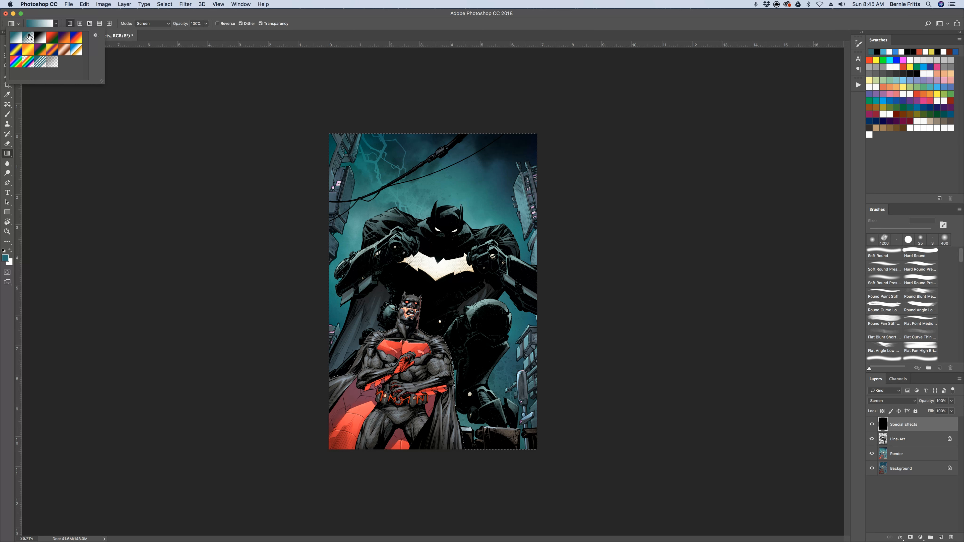
click(29, 36)
click(116, 90)
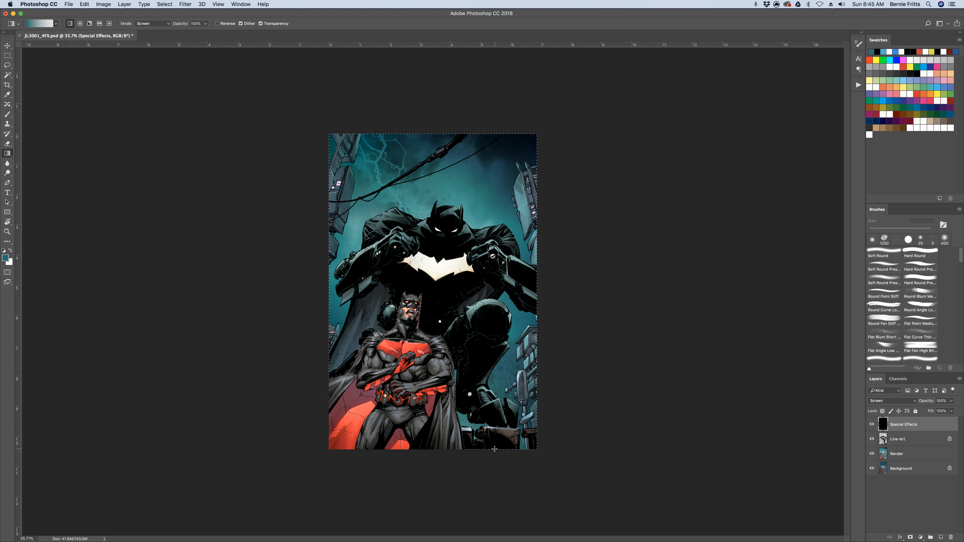
Build up four teal foreground-to-transparent gradients from the bottom of the selection to the giant's chest, and deselect
drag(495, 449, 495, 267)
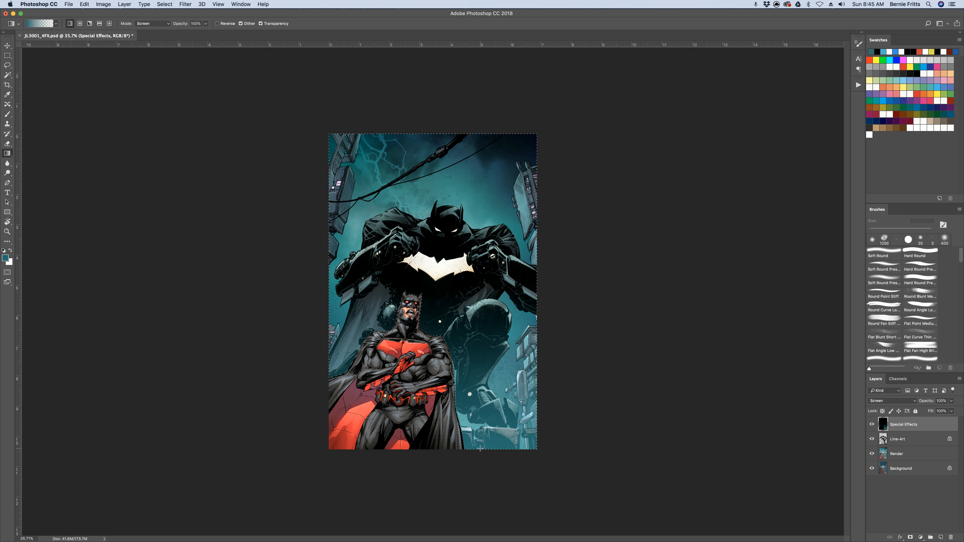
drag(477, 453, 461, 285)
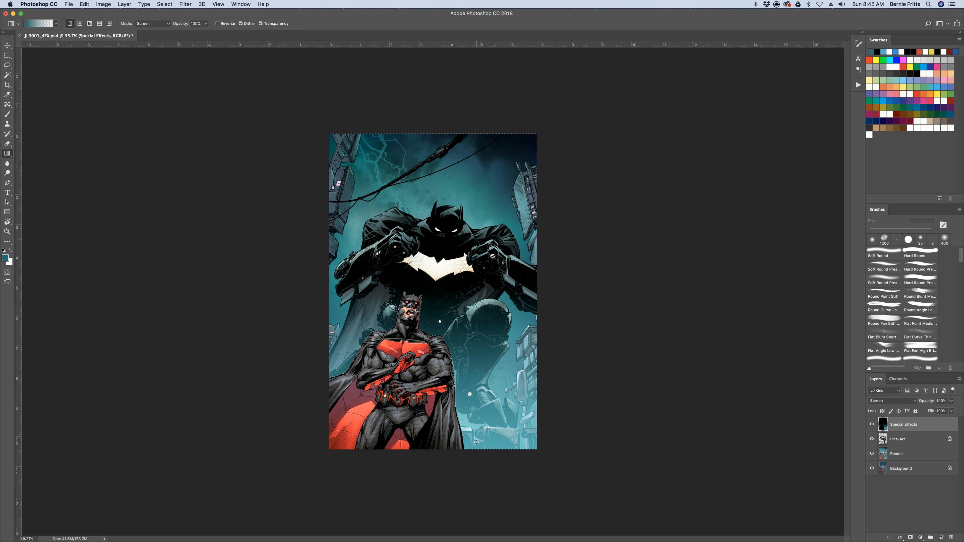
drag(476, 450, 473, 268)
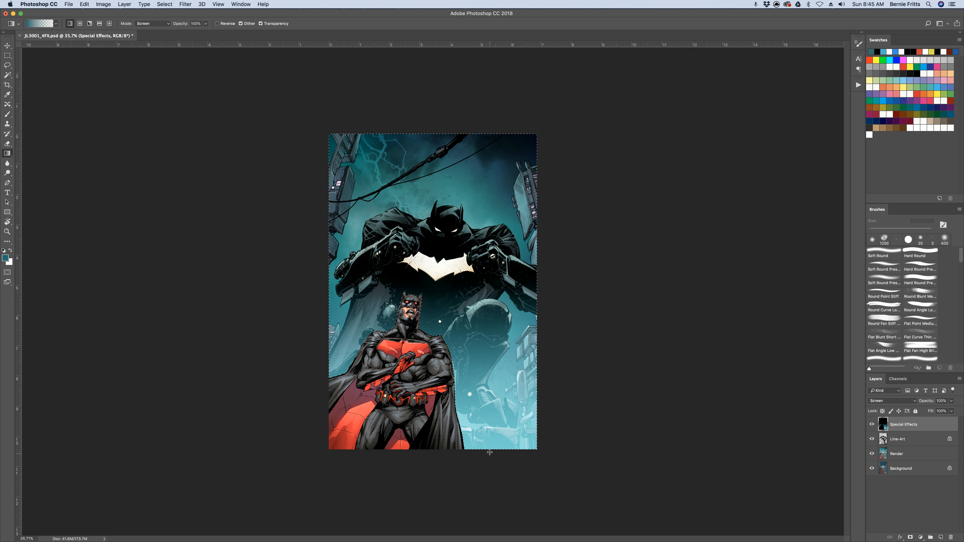
drag(490, 453, 486, 259)
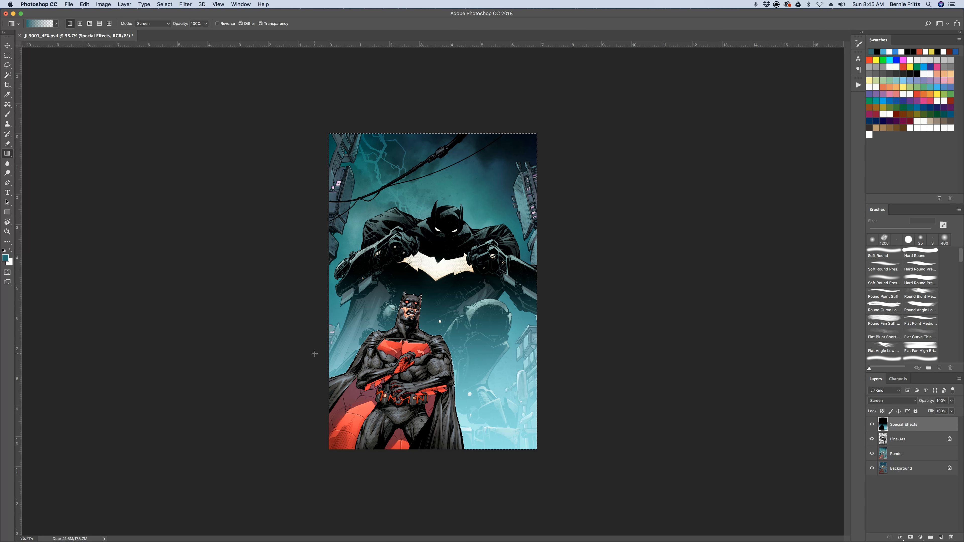
key(cmd+d)
click(8, 66)
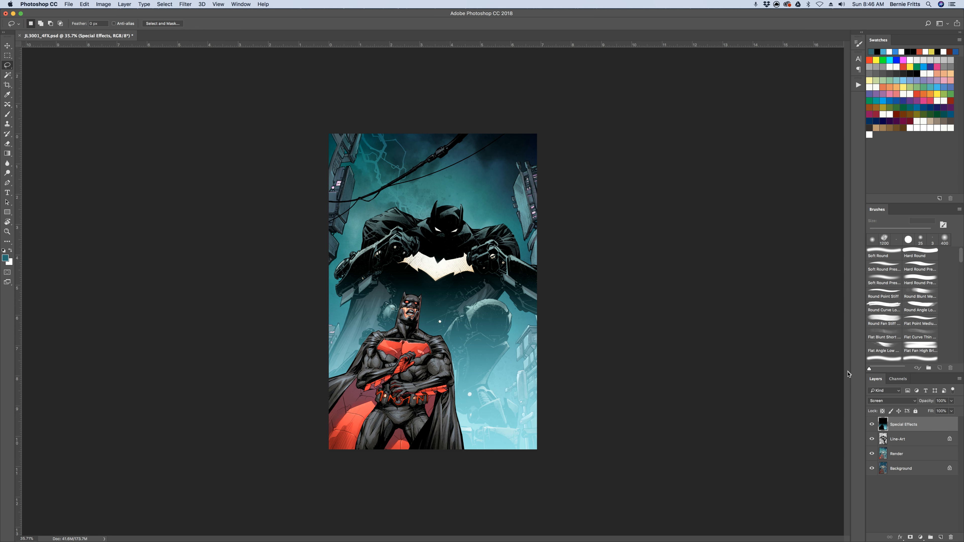
Load the Lightning channel as a selection and return to the Special Effects layer
click(901, 379)
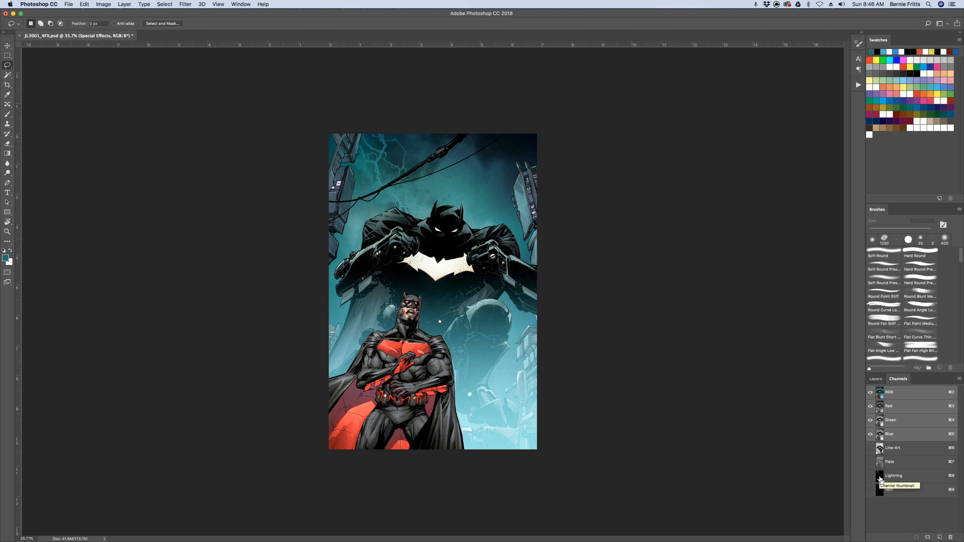
super+click(880, 479)
click(875, 378)
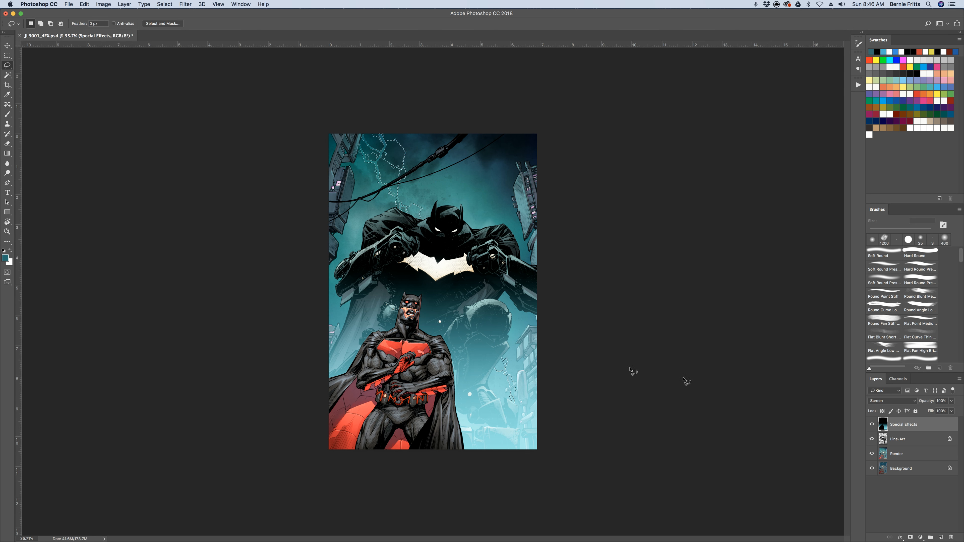
Set the foreground colour to the medium blue #5784c7
click(5, 258)
click(217, 215)
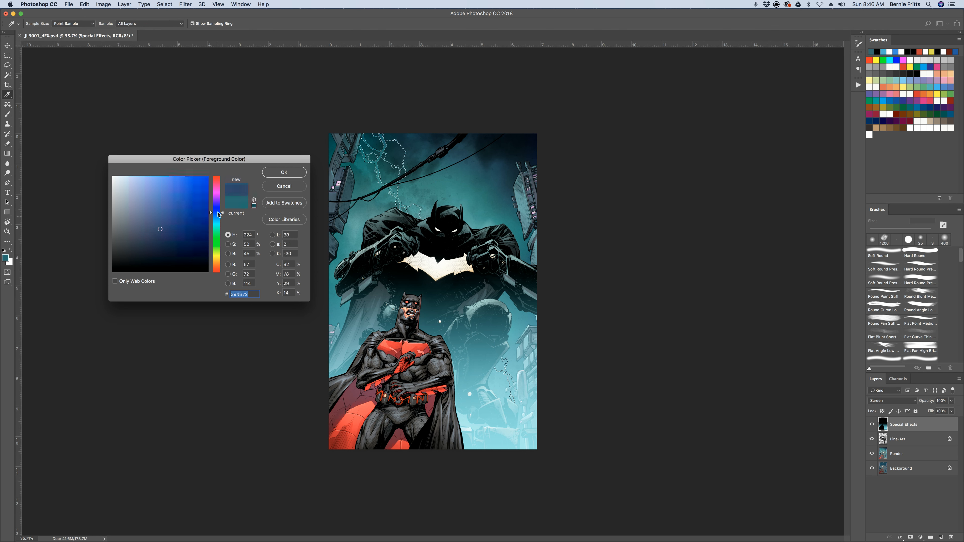
click(180, 192)
drag(179, 192, 166, 196)
click(287, 173)
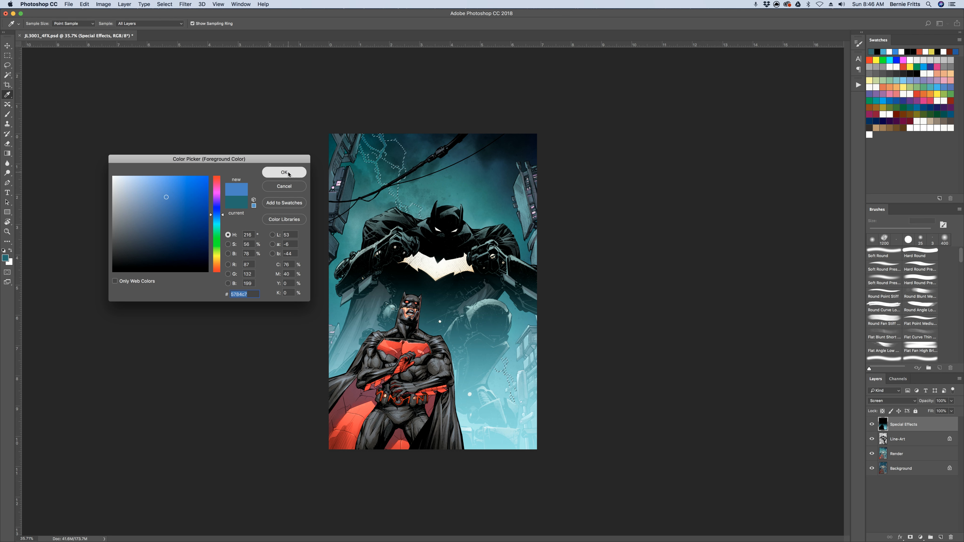
key(l)
Paint blue over the selected lightning bolts with a 900 px Soft Round brush in Screen mode, and deselect
click(7, 113)
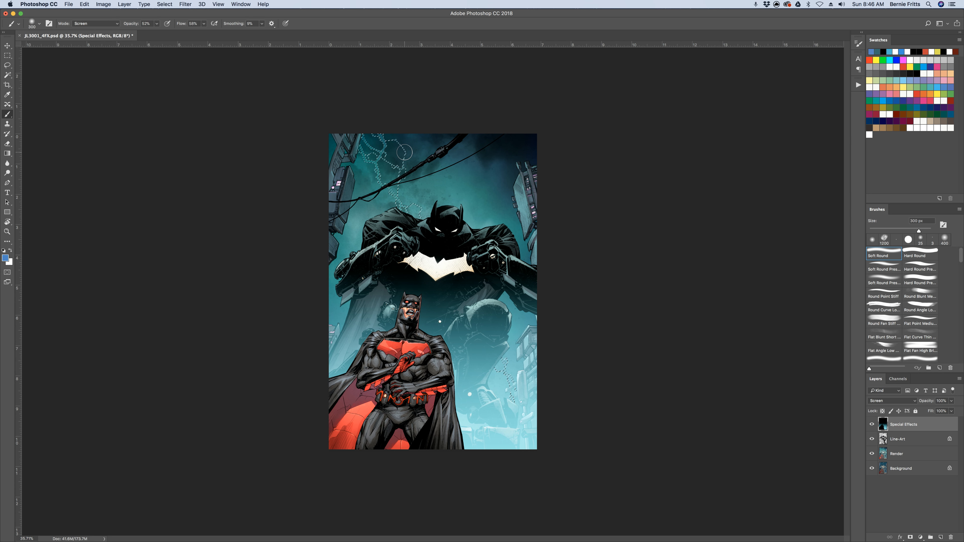
key(bracketright)
key(bracketright)
key(bracketright)
key(bracketright)
key(bracketright)
key(bracketright)
mouse_move(374, 142)
mouse_down()
mouse_move(414, 232)
mouse_move(375, 144)
mouse_move(435, 253)
mouse_move(367, 146)
mouse_move(445, 242)
mouse_up()
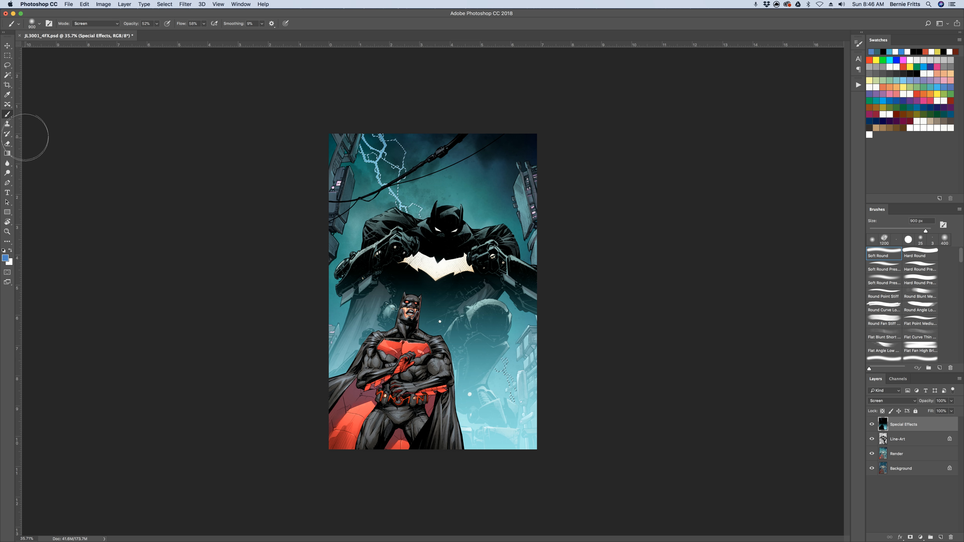
key(super+d)
click(8, 65)
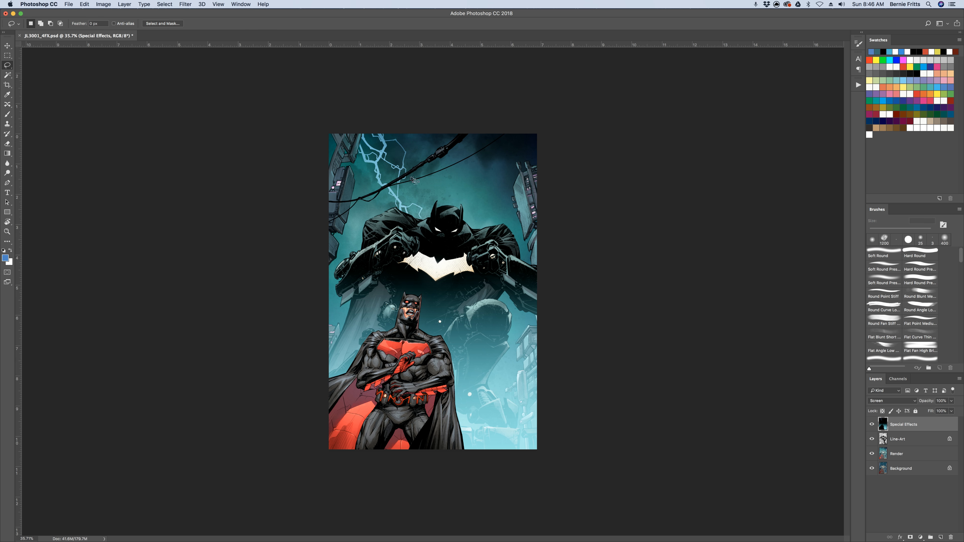
Restore the lightning selection, expanded by 3 pixels and feathered by 5 pixels
key(super+z)
click(164, 4)
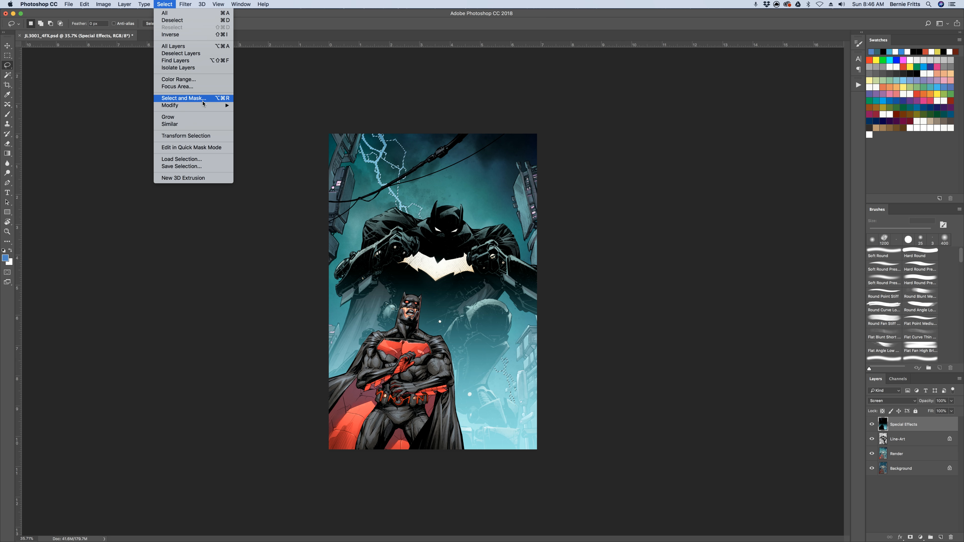
mouse_move(205, 105)
click(265, 120)
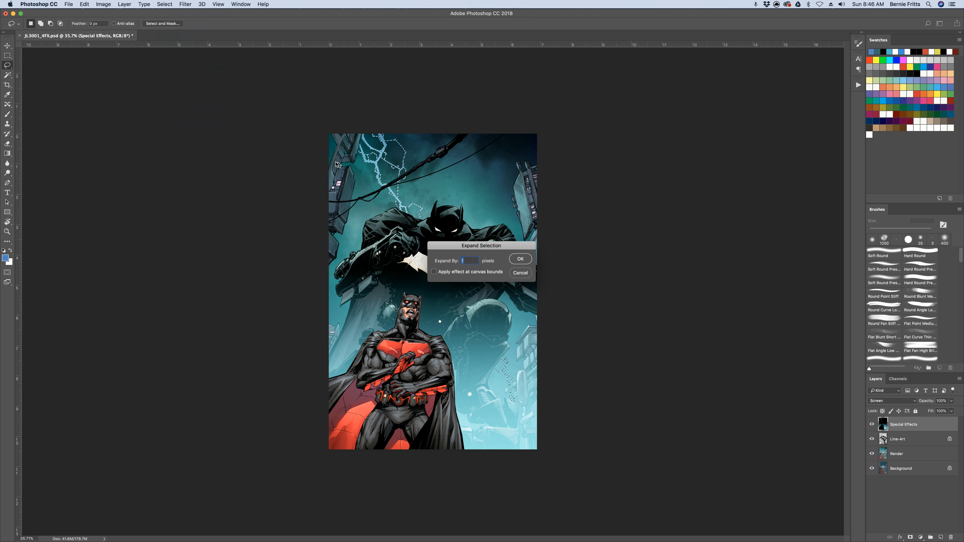
text(3)
click(520, 259)
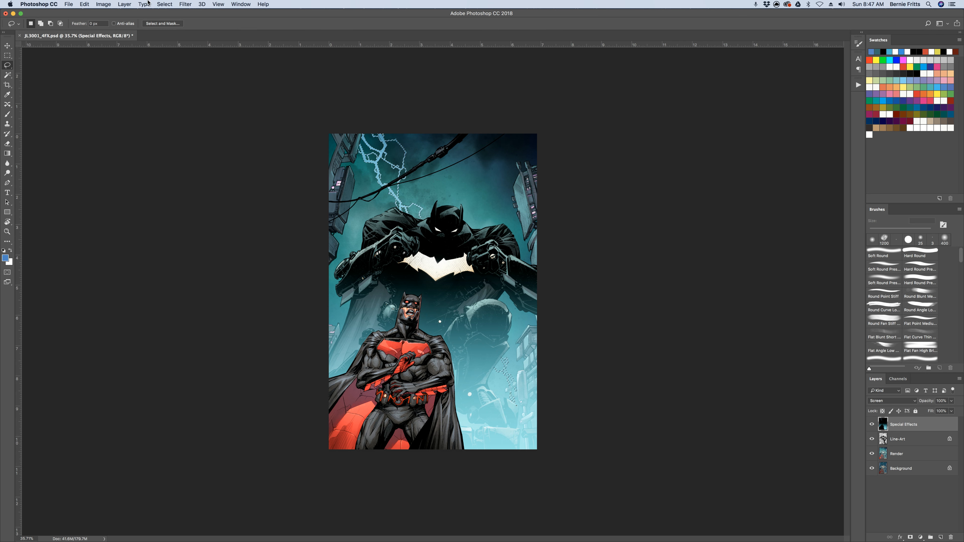
click(174, 4)
mouse_move(212, 105)
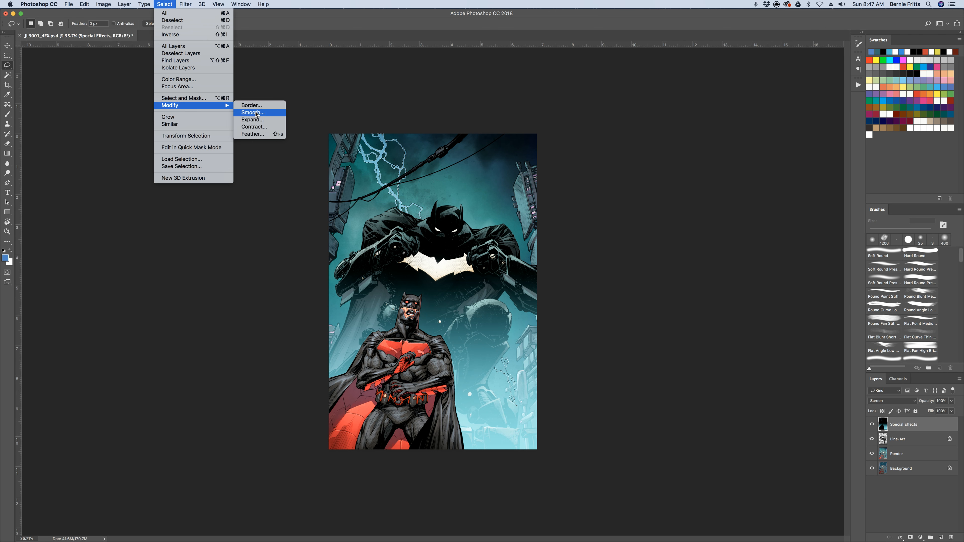
key(Return)
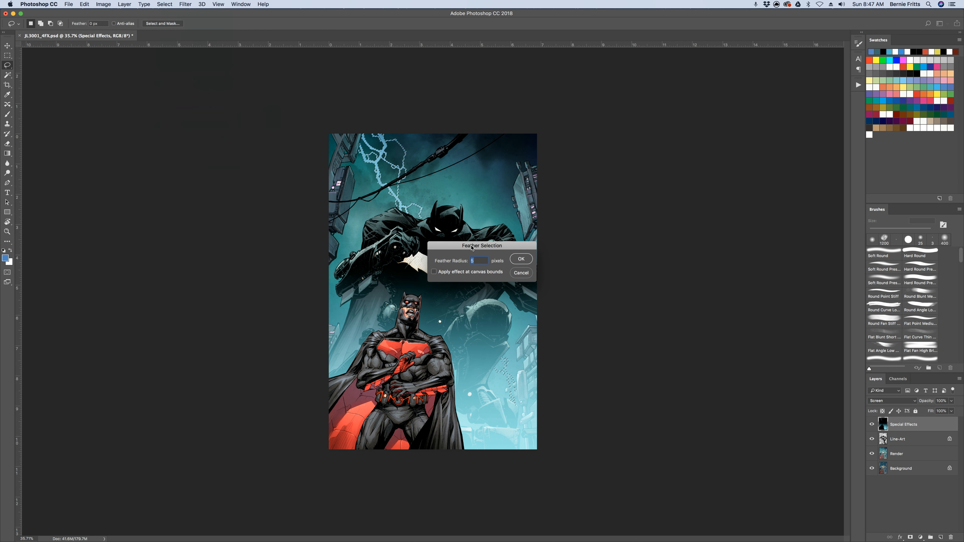
key(Return)
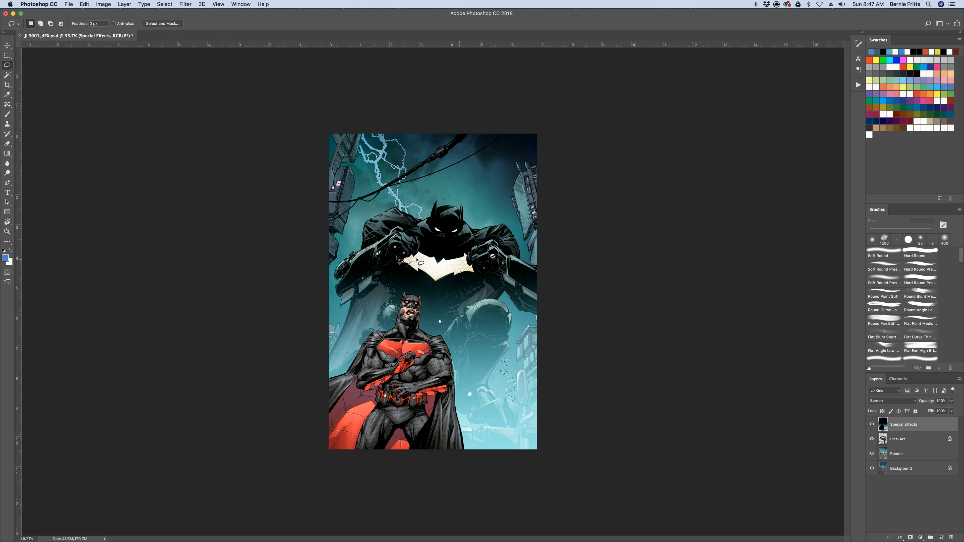
Brush a blue glow over the lightning within the feathered selection and remove the selection
click(7, 114)
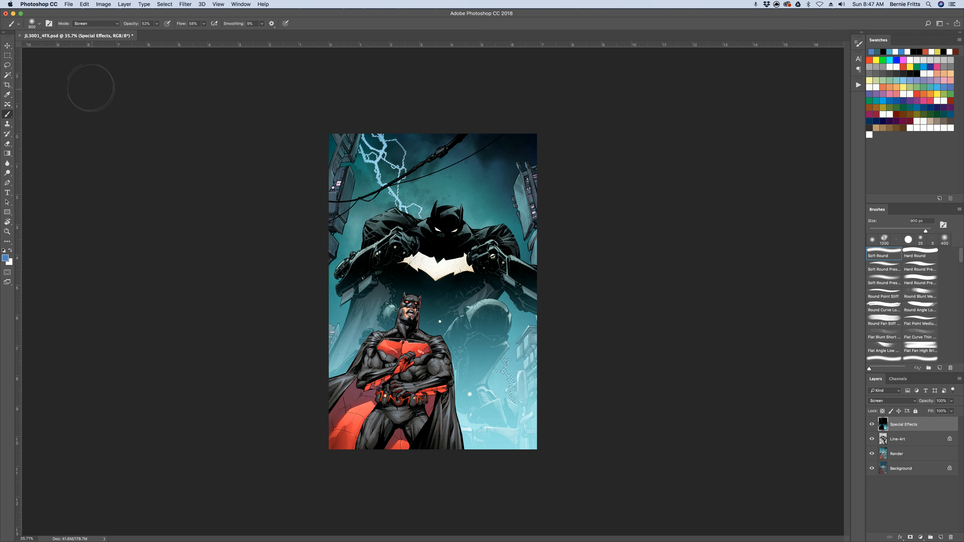
click(7, 66)
key(super+h)
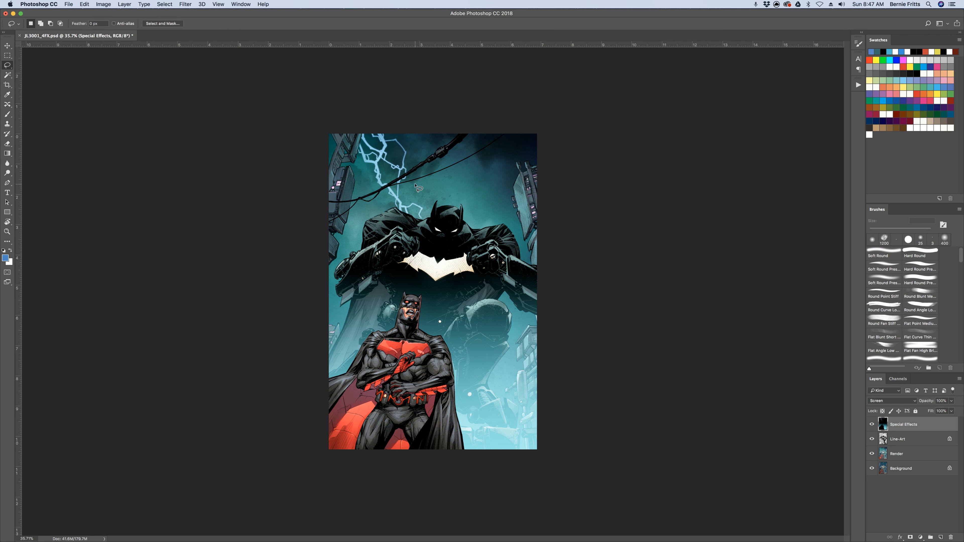
Load the Lightning channel as a selection again for the Special Effects layer
scroll(419, 193, up, 3)
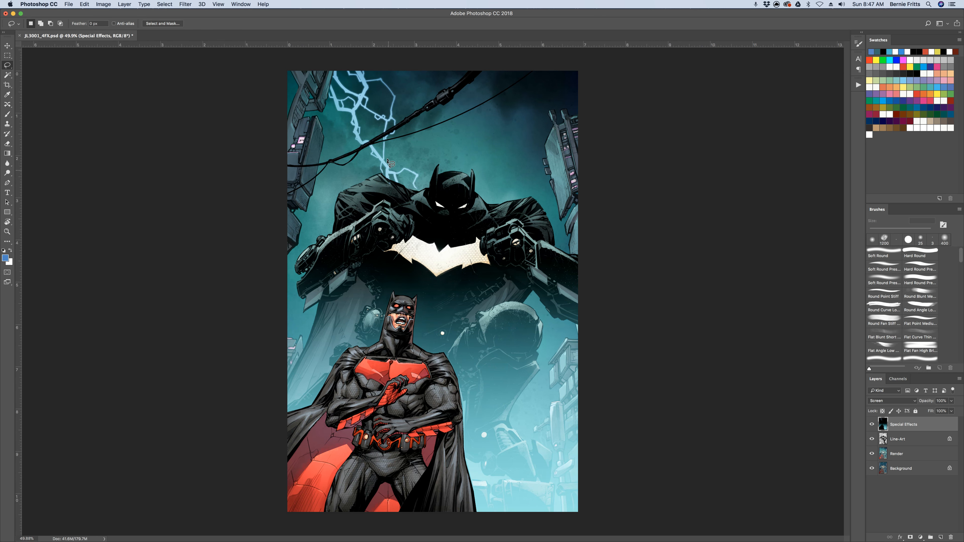
scroll(388, 162, up, 5)
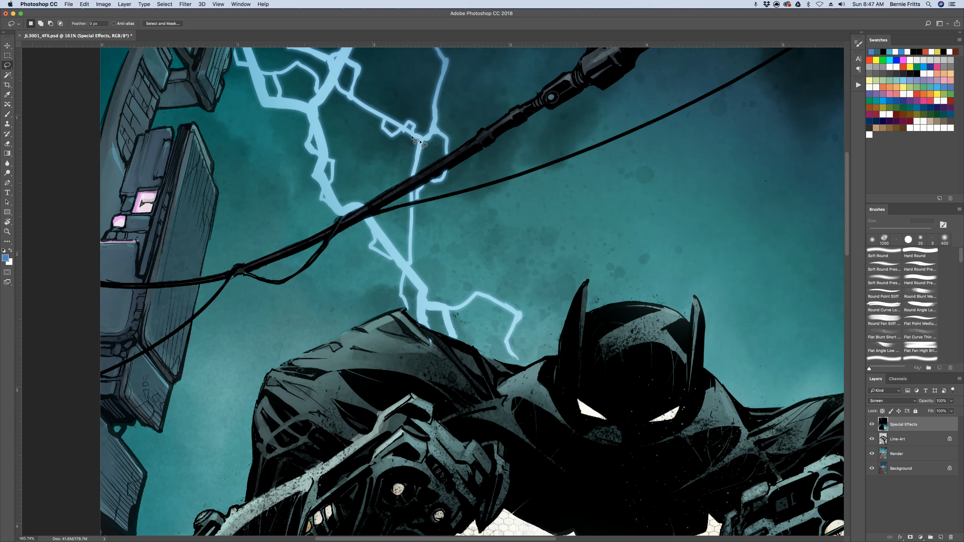
scroll(488, 200, up, 5)
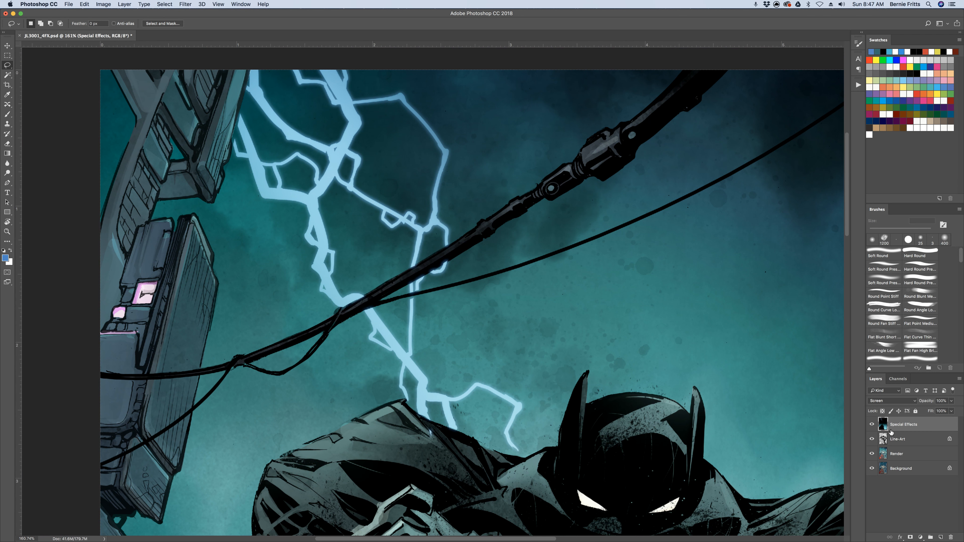
click(898, 378)
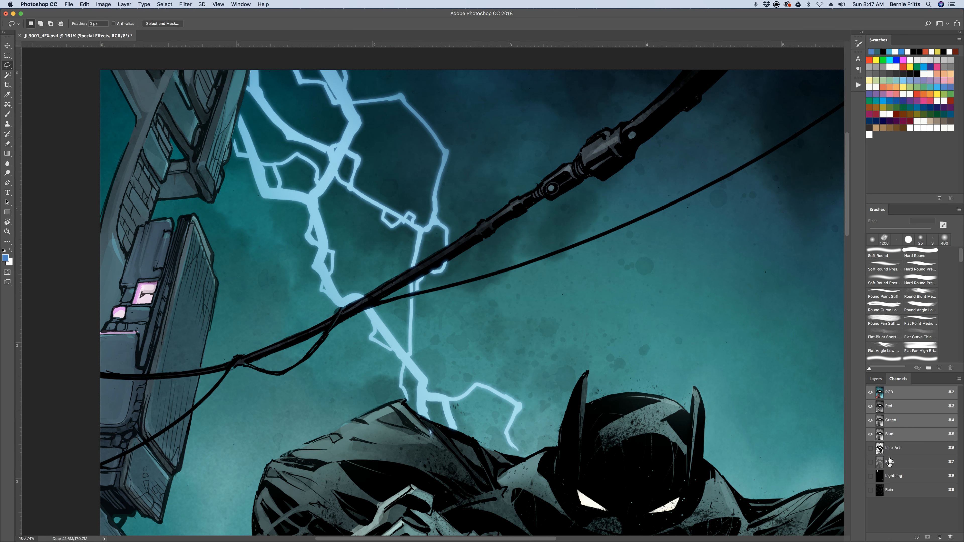
super+click(880, 479)
click(876, 378)
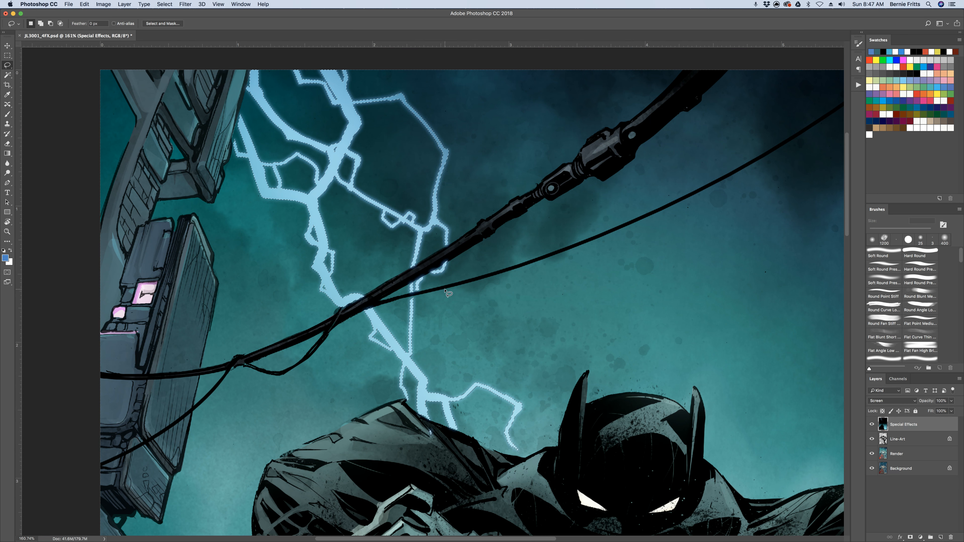
Expand the lightning selection by 10 pixels and feather it by 10 pixels
click(144, 4)
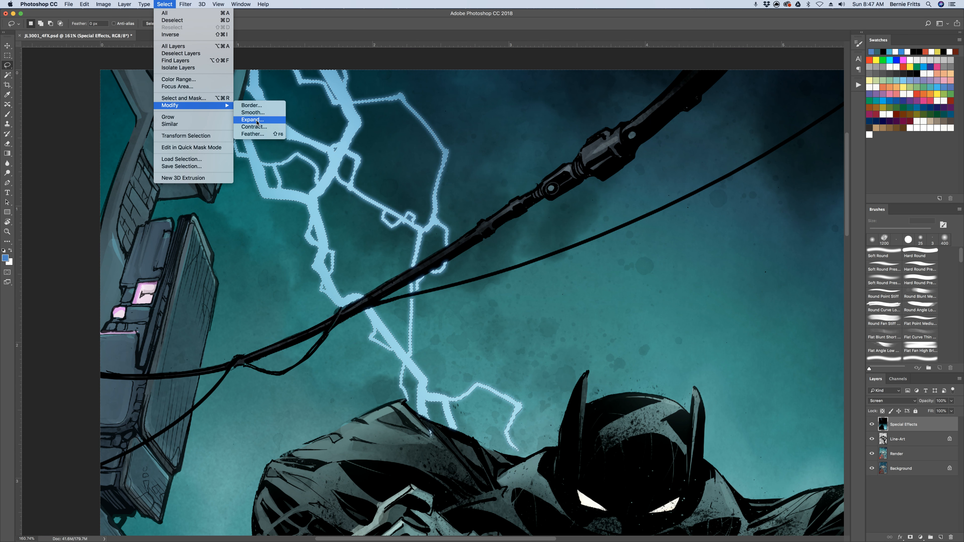
key(Return)
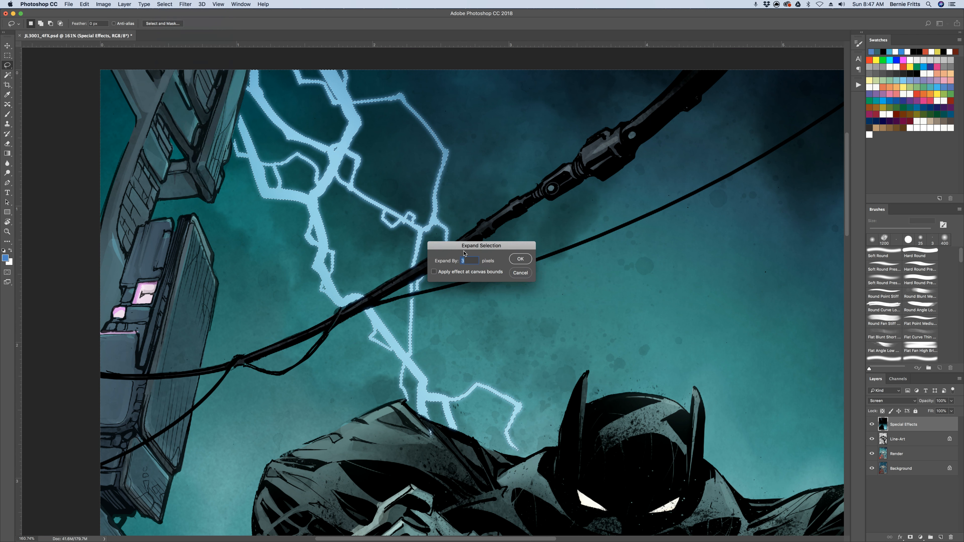
text(10)
click(522, 259)
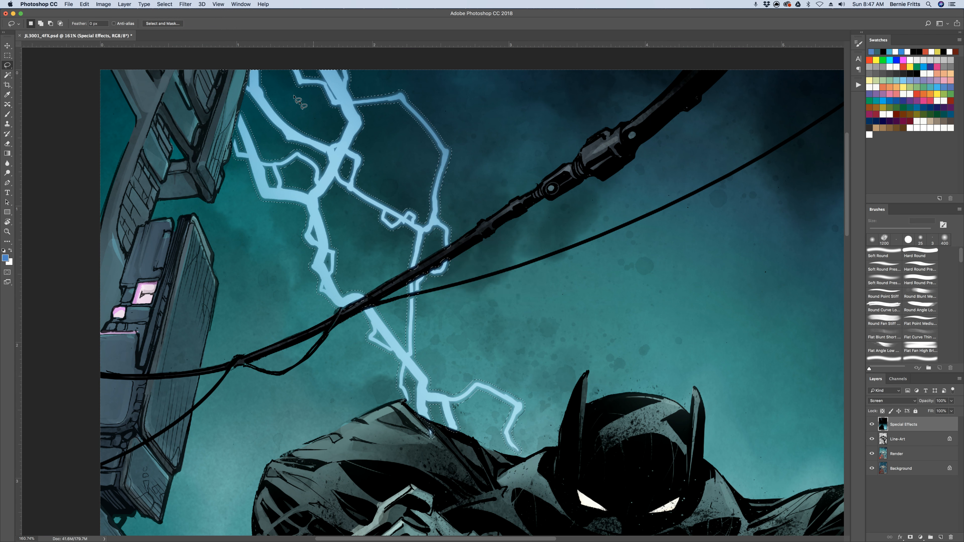
click(171, 5)
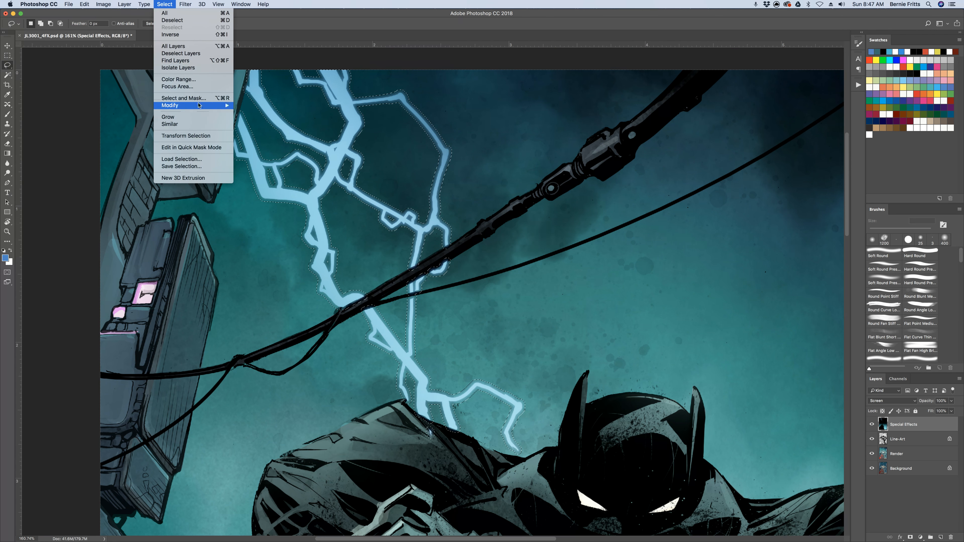
mouse_move(200, 105)
click(265, 133)
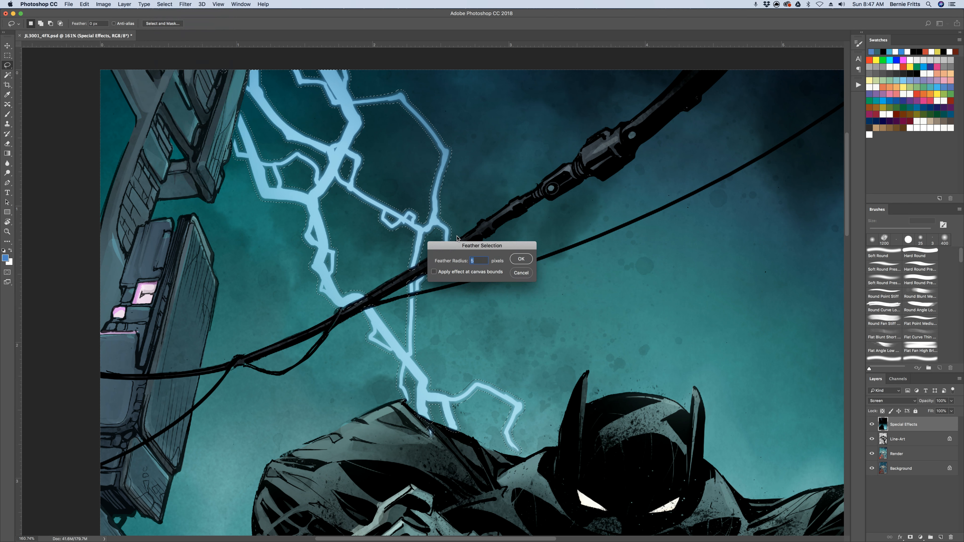
text(10)
click(521, 260)
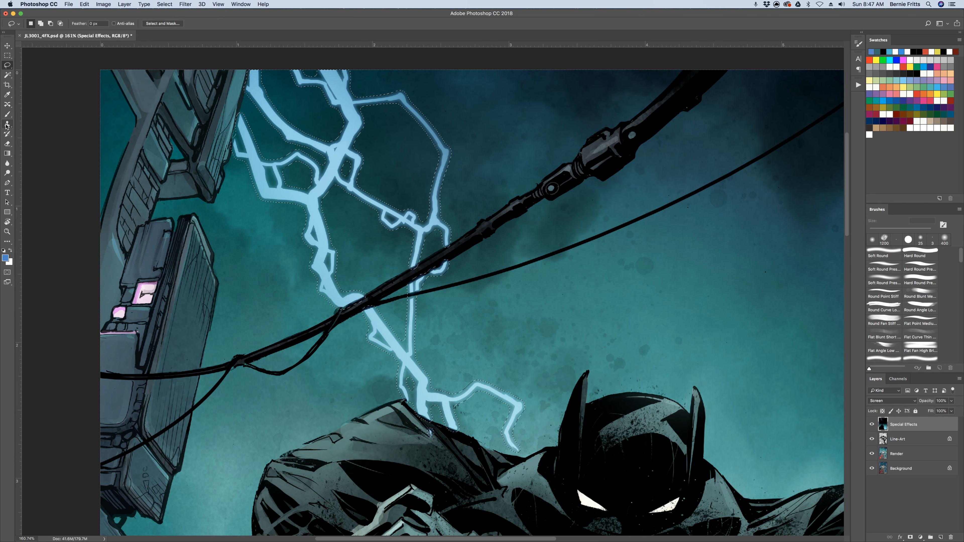
Brush a soft blue glow along the whole lightning bolt down to the giant's shoulder, and deselect
click(7, 115)
scroll(425, 289, down, 1)
scroll(426, 285, down, 2)
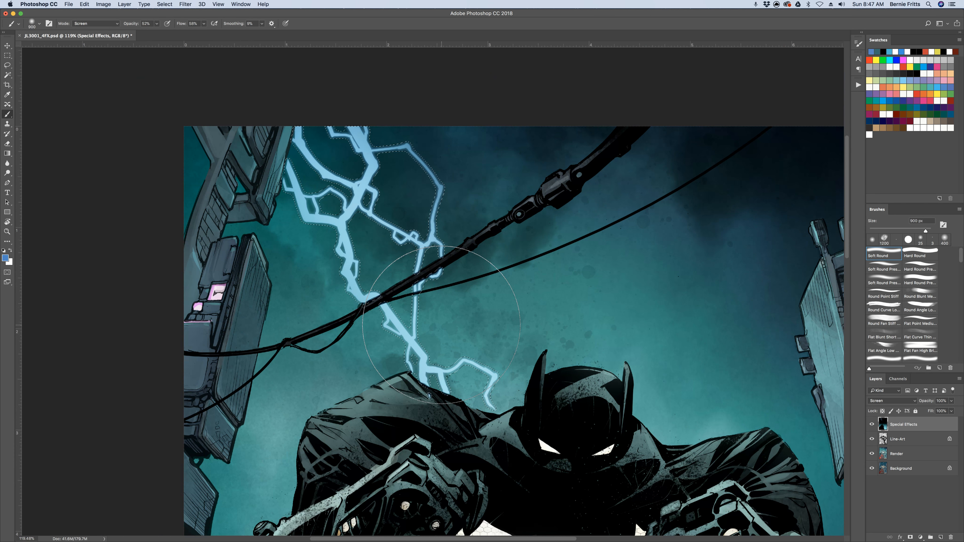
drag(313, 160, 493, 437)
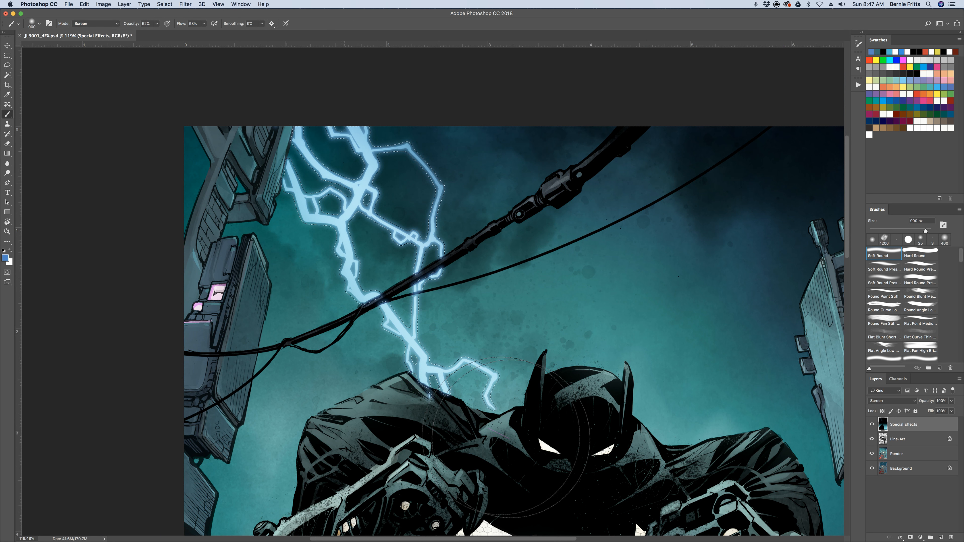
click(8, 66)
key(super+d)
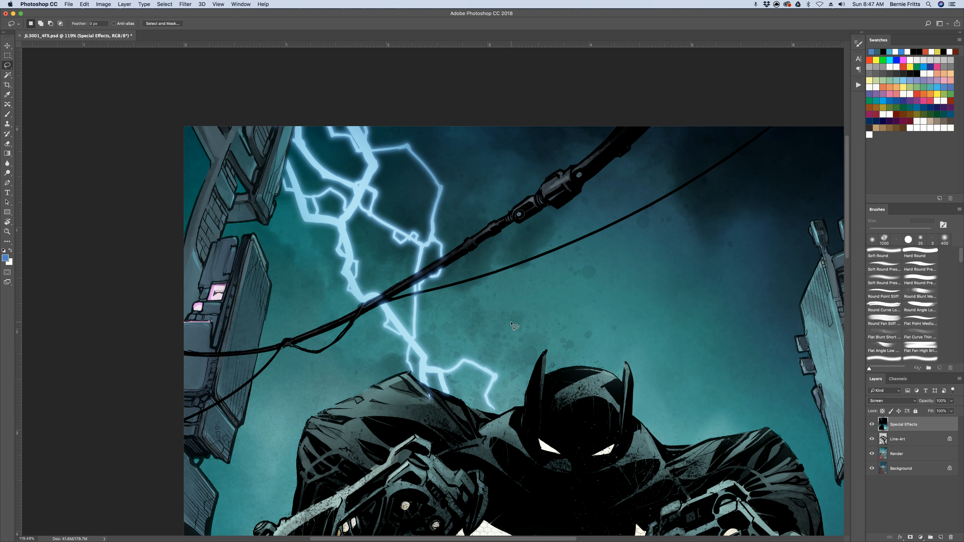
Reselect the feathered lightning area and brush another pass of blue to strengthen the glow
key(super+shift+d)
click(9, 114)
mouse_move(334, 117)
mouse_down()
mouse_move(489, 425)
mouse_move(287, 146)
mouse_move(472, 308)
mouse_move(484, 447)
mouse_up()
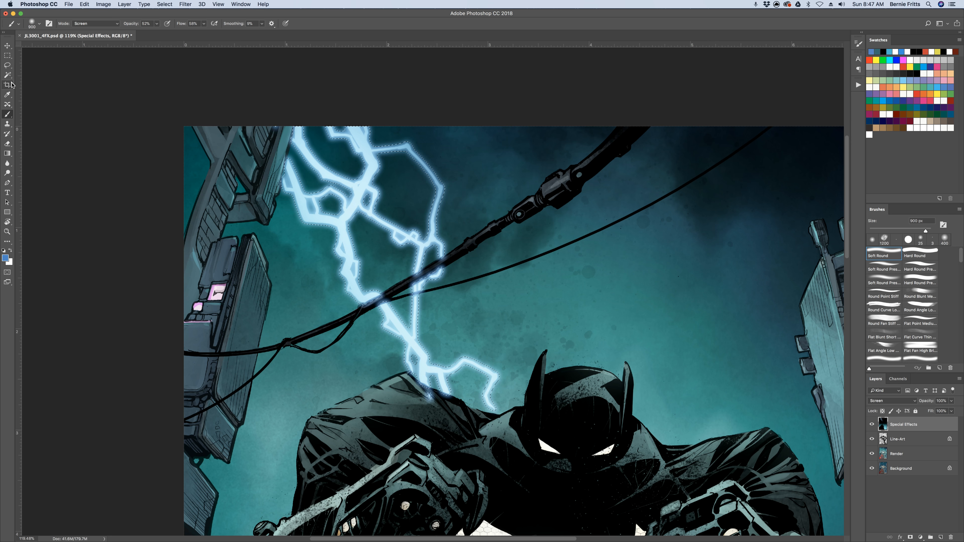
Deselect the lightning and sample the pale pink of the lit window on the upper-left building for brushing
click(7, 65)
key(super+0)
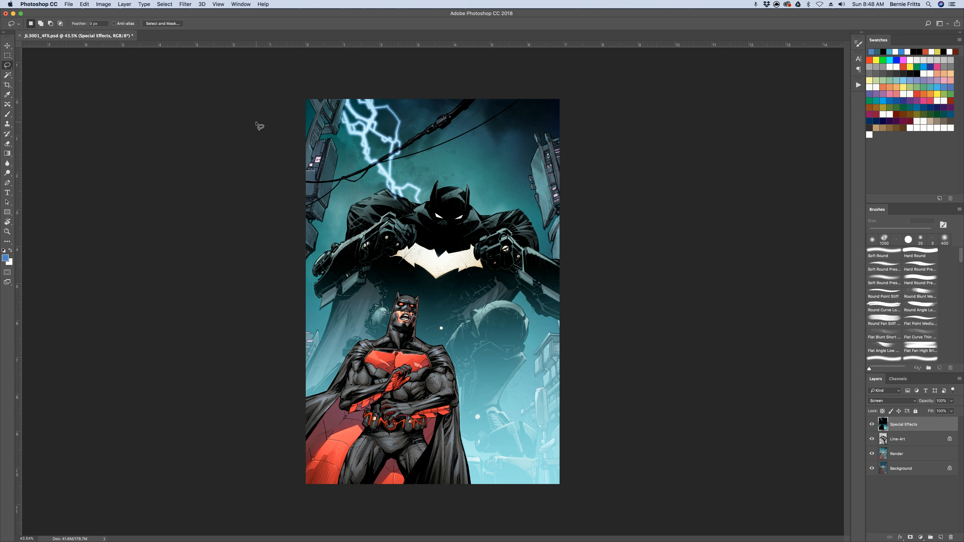
super+drag(260, 126, 508, 374)
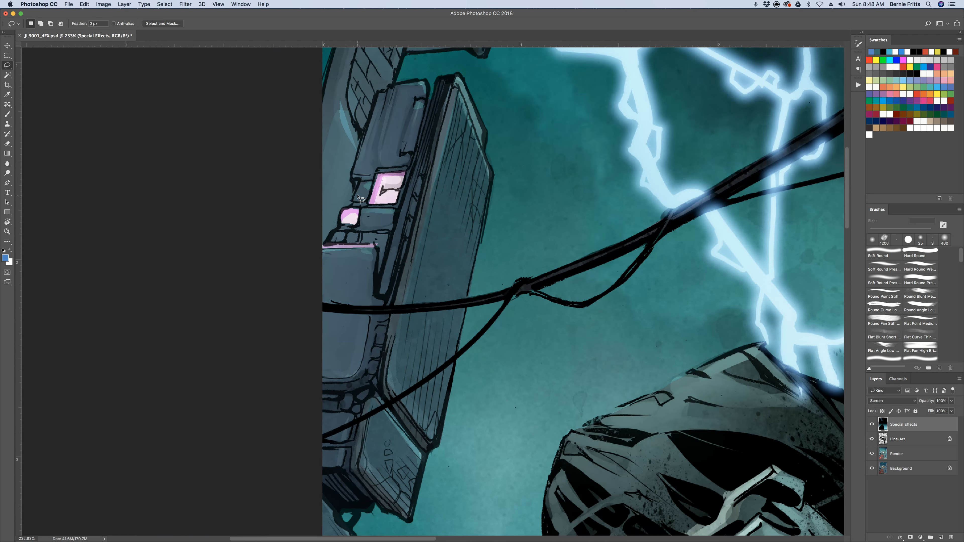
key(i)
click(391, 176)
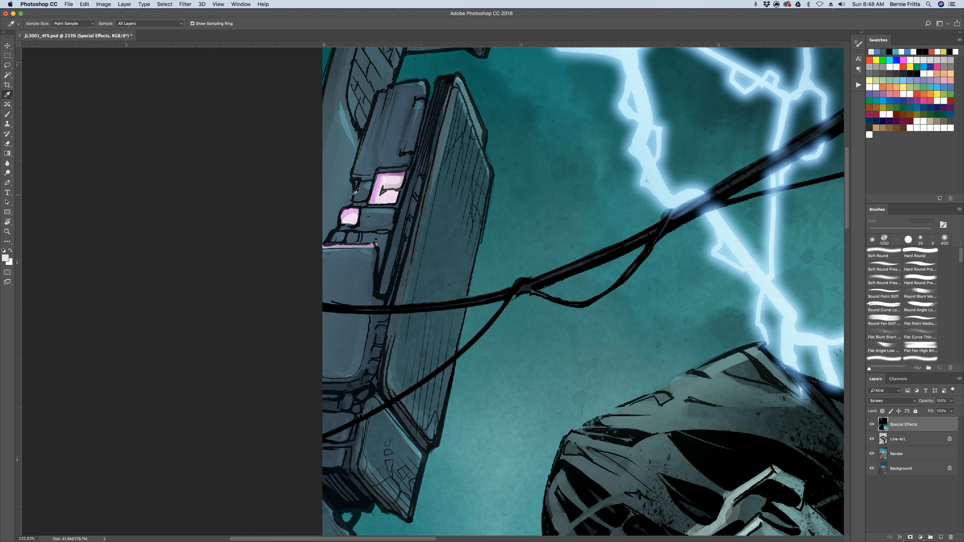
click(7, 115)
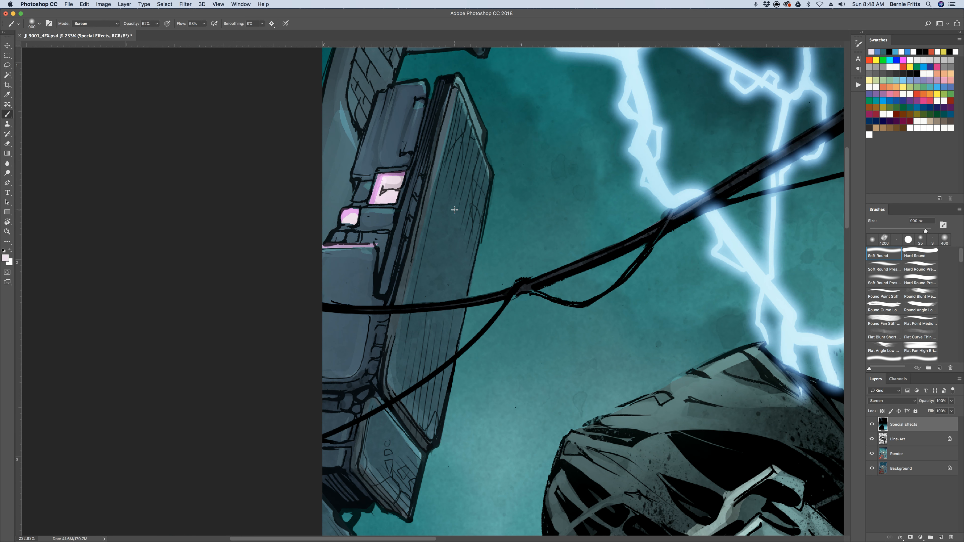
Reduce the soft round brush to 90 px and brush a pale pink glow over the building's two lit windows
key(bracketleft)
key(bracketleft)
key(bracketleft)
key(bracketleft)
key(bracketleft)
key(bracketleft)
key(bracketleft)
key(bracketleft)
key(bracketleft)
key(bracketright)
key(bracketright)
key(bracketright)
key(bracketright)
key(bracketleft)
key(bracketleft)
key(bracketleft)
key(bracketleft)
key(bracketright)
key(bracketright)
key(bracketright)
key(bracketleft)
key(bracketleft)
key(bracketleft)
key(bracketleft)
key(bracketleft)
key(bracketleft)
key(bracketleft)
mouse_move(402, 177)
mouse_down()
mouse_move(382, 195)
mouse_move(397, 191)
mouse_move(390, 207)
mouse_move(348, 218)
mouse_up()
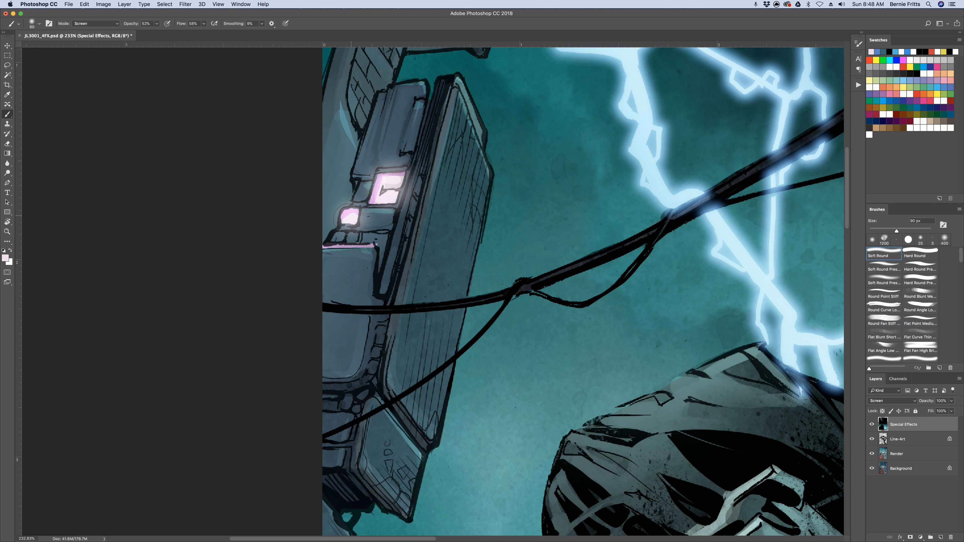
Brush the same glow over the lit windows of the upper-right building and the building at the artwork's lower-left edge
scroll(397, 226, down, 10)
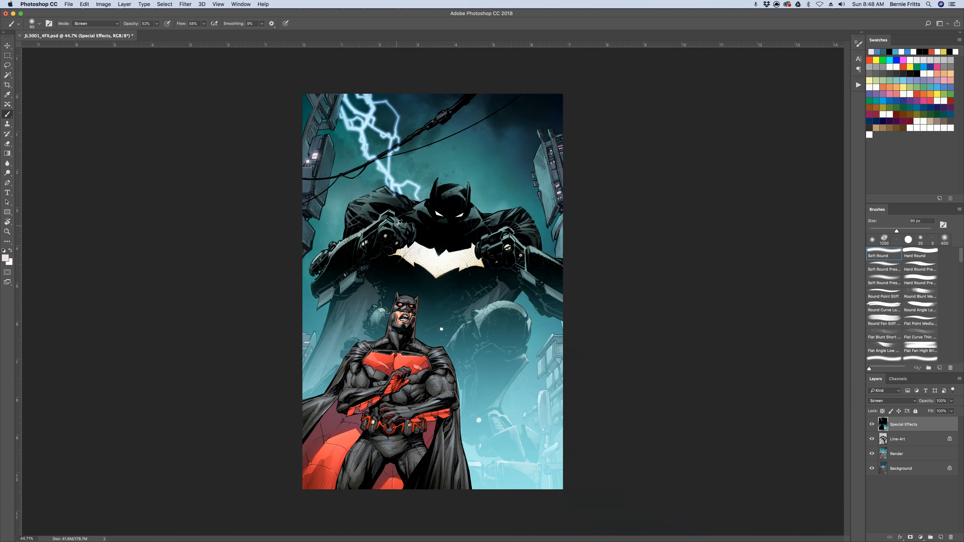
key(super+z)
key(super+z)
key(super+z)
mouse_move(552, 150)
mouse_down()
mouse_move(559, 168)
mouse_move(550, 164)
mouse_move(561, 199)
mouse_up()
drag(310, 341, 304, 342)
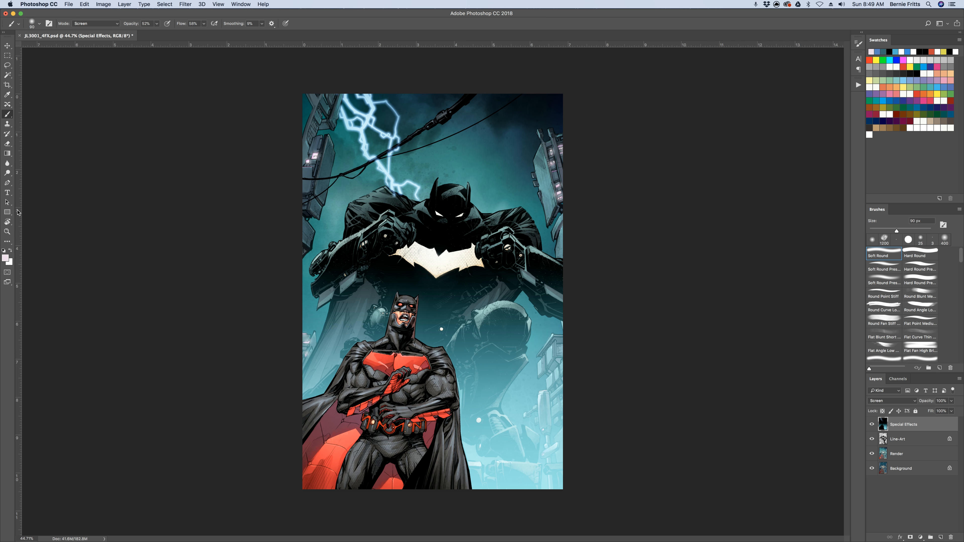
Sample the giant's chest emblem and shift the foreground colour to a pale greyish blue with hue 216° for brushing
key(i)
click(422, 251)
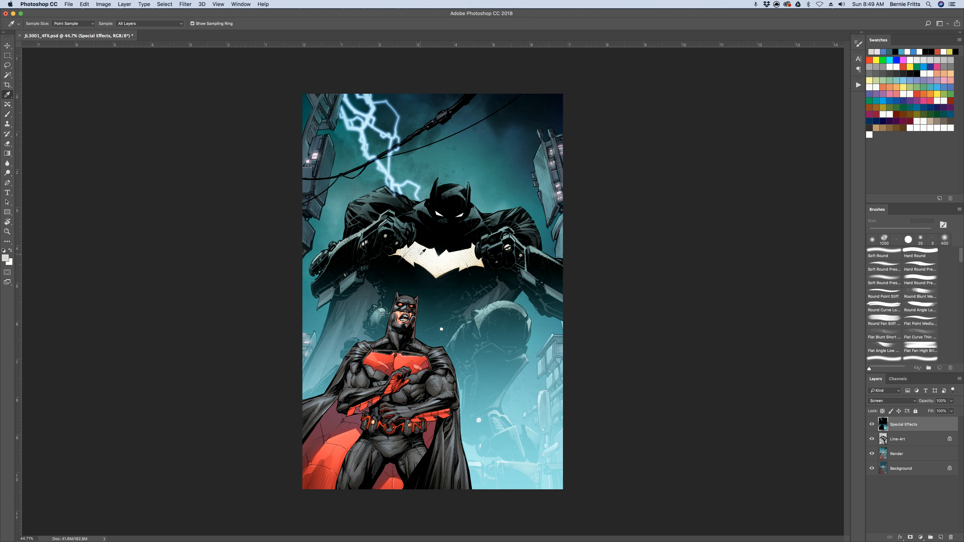
click(6, 258)
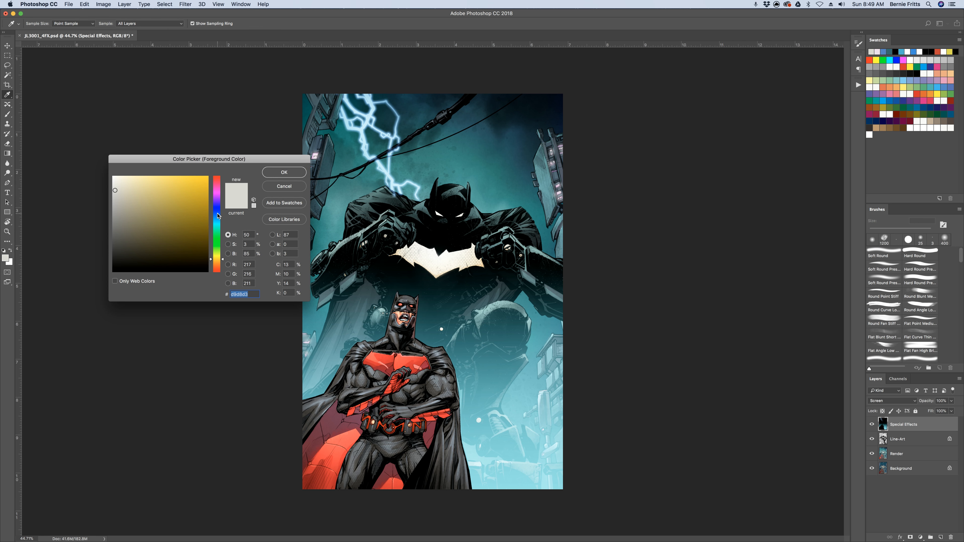
click(219, 215)
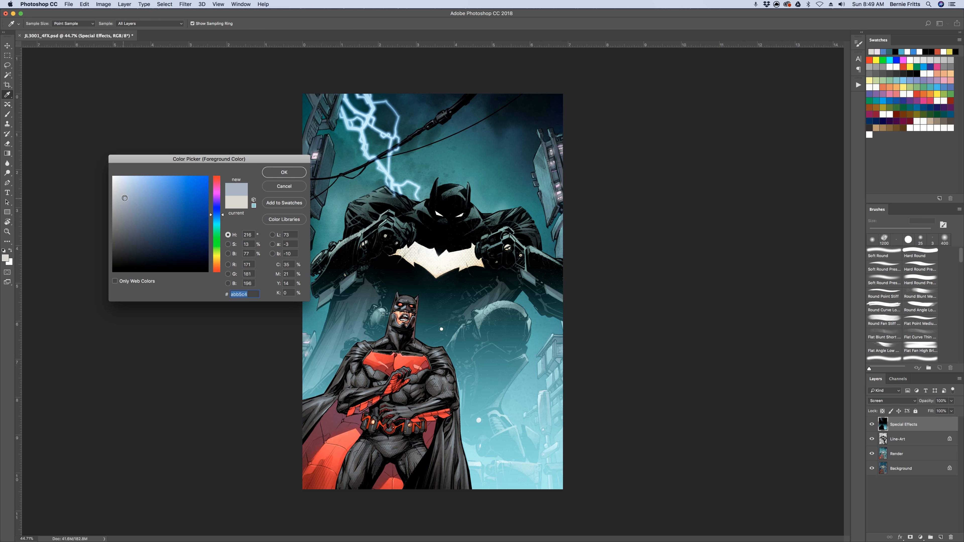
click(291, 173)
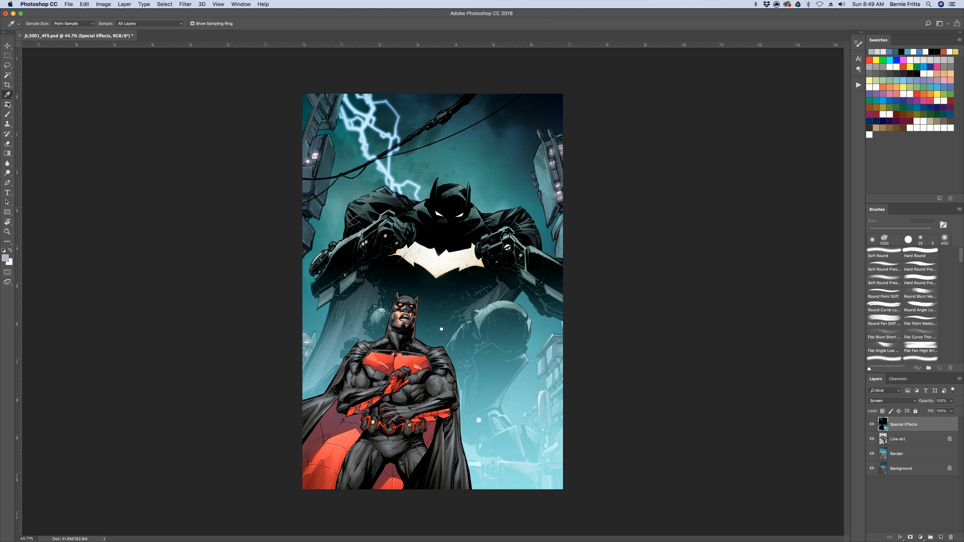
click(8, 114)
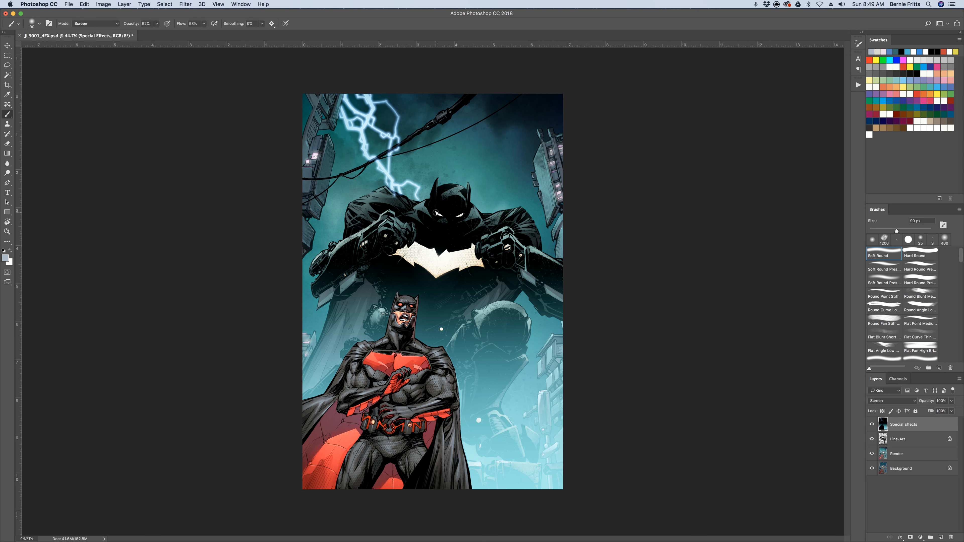
Brush a soft pale blue glow over the giant's eyes and around the edges of its chest emblem
drag(436, 212, 445, 215)
key(super+plus)
scroll(475, 220, up, 5)
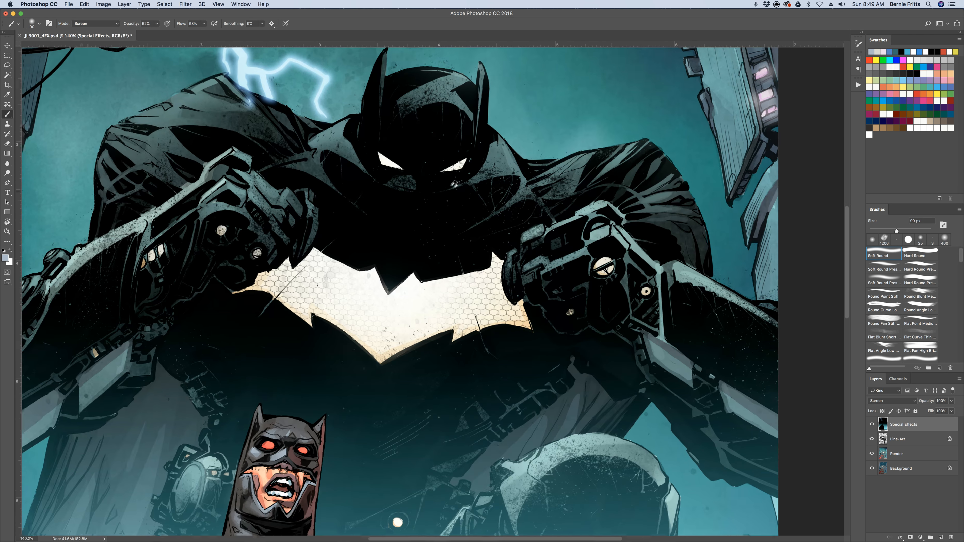
key(bracketleft)
key(bracketright)
key(bracketright)
mouse_move(376, 155)
mouse_down()
mouse_move(445, 169)
mouse_move(469, 160)
mouse_move(453, 172)
mouse_up()
mouse_move(318, 249)
mouse_down()
mouse_move(383, 275)
mouse_move(386, 287)
mouse_move(504, 261)
mouse_up()
mouse_move(530, 320)
mouse_down()
mouse_move(478, 334)
mouse_move(459, 346)
mouse_move(441, 332)
mouse_move(378, 354)
mouse_move(234, 295)
mouse_up()
Enlarge the brush to 200 px and brush more glow across the inside of the chest emblem
key(bracketright)
key(bracketright)
key(bracketright)
key(bracketright)
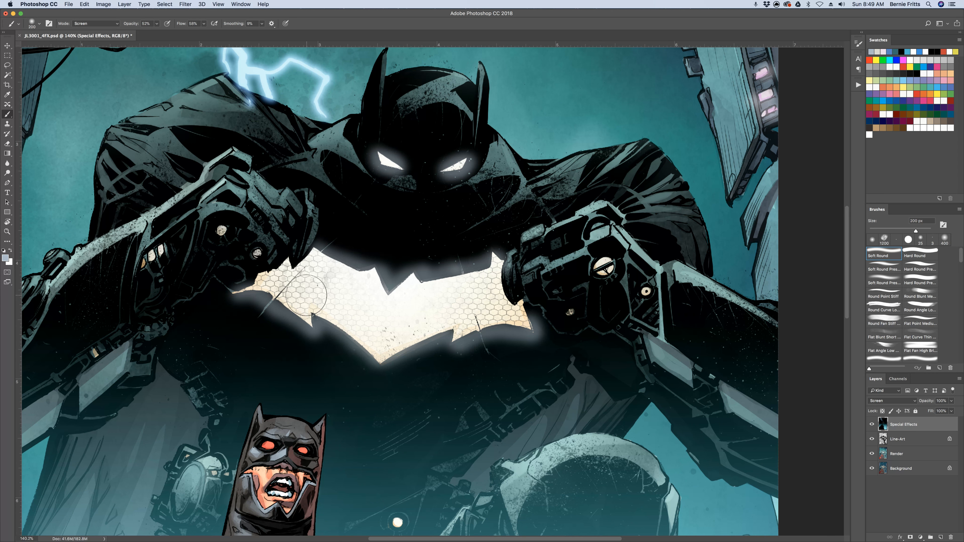
click(328, 318)
drag(471, 300, 458, 312)
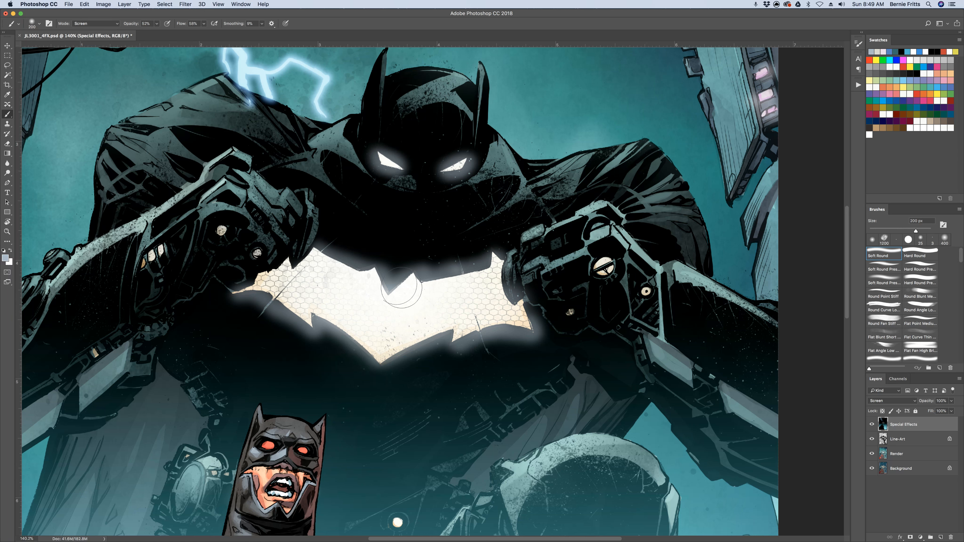
Reduce the brush to 100 px and add glows to the small lights on both of the giant's fists
key(bracketleft)
key(bracketleft)
key(bracketleft)
key(bracketleft)
click(221, 231)
drag(220, 232, 255, 252)
drag(164, 252, 145, 262)
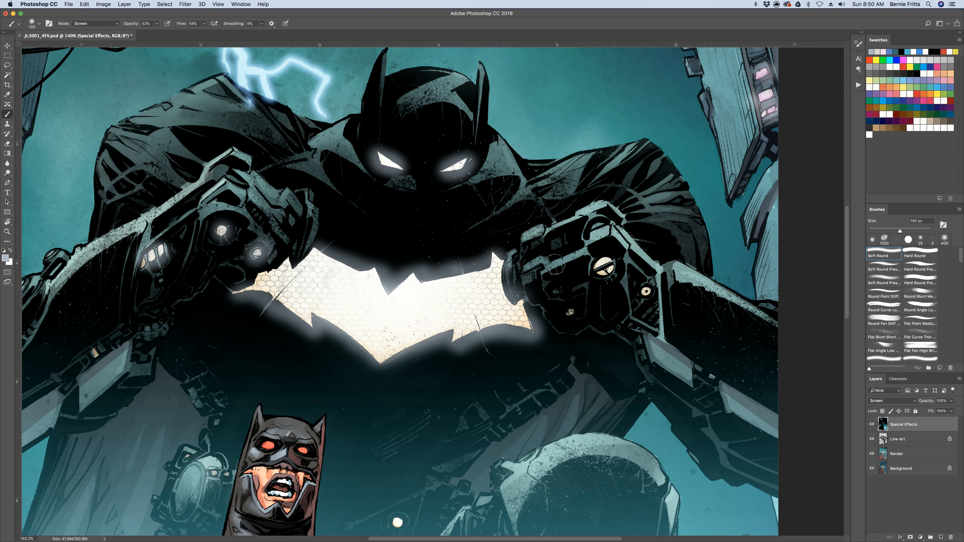
drag(603, 264, 645, 291)
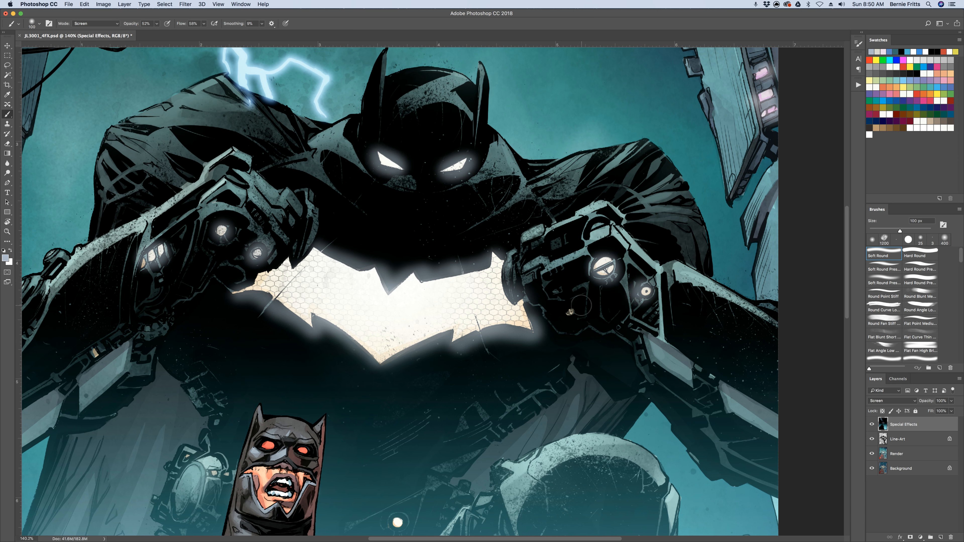
drag(570, 310, 569, 311)
Add glows to the small light beside the foreground figure, the round device behind him and the giant's forearm device
scroll(417, 366, down, 5)
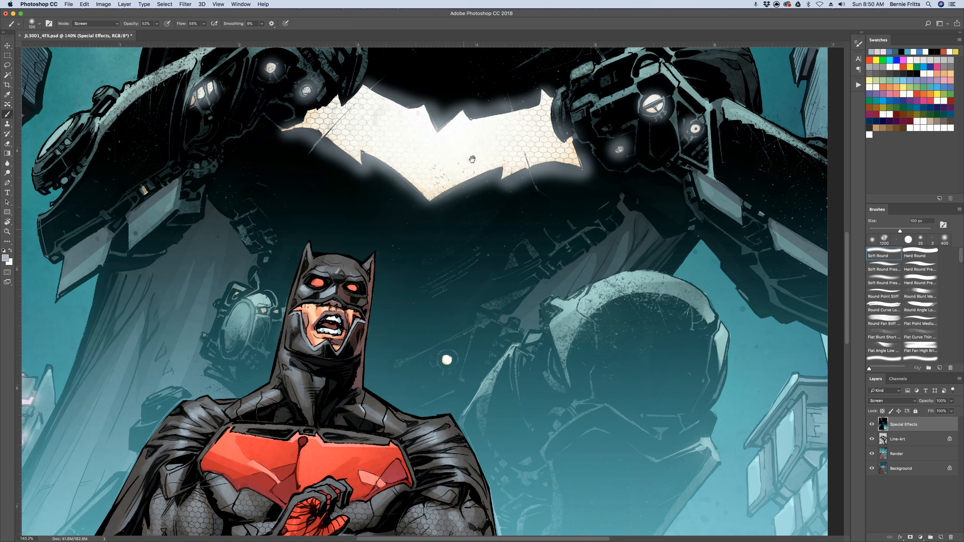
drag(454, 309, 454, 314)
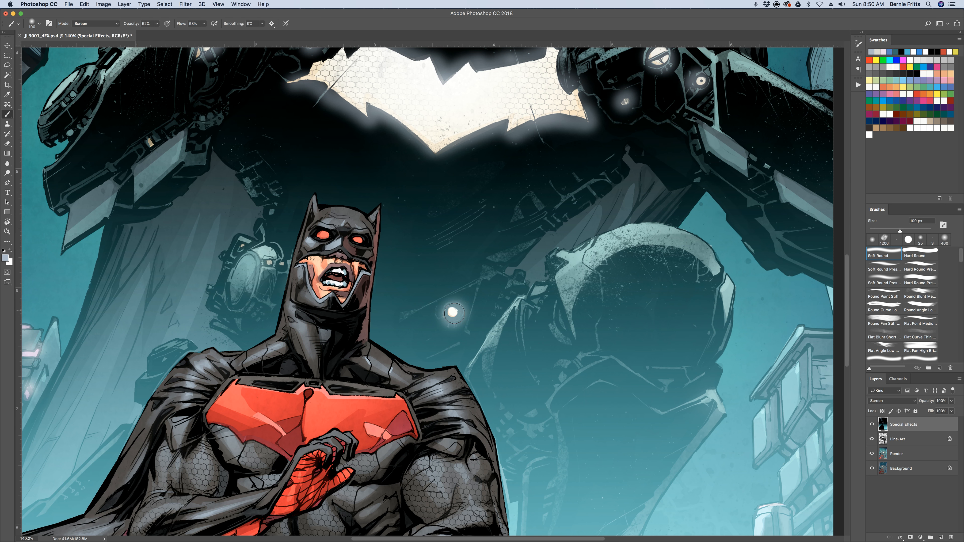
mouse_move(267, 261)
mouse_down()
mouse_move(281, 264)
mouse_move(244, 246)
mouse_up()
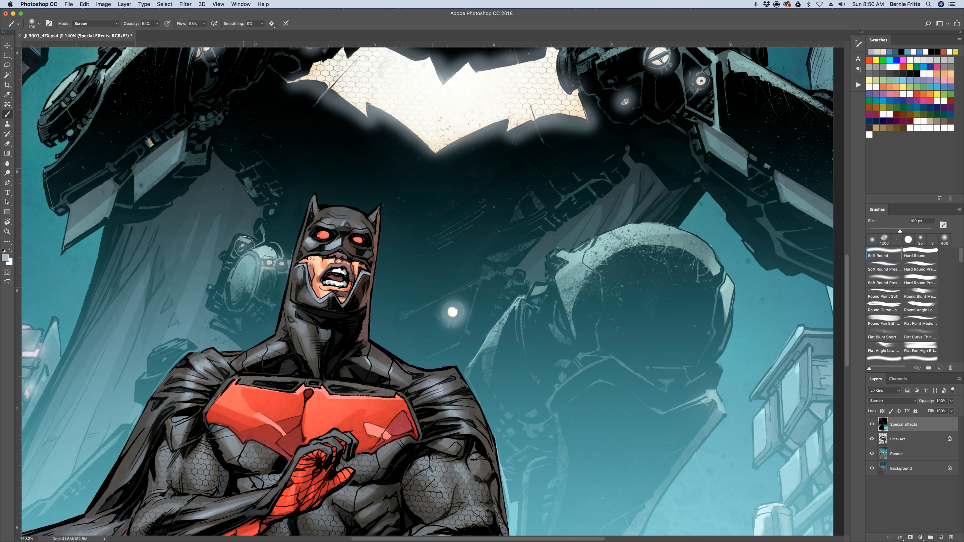
scroll(218, 198, up, 3)
scroll(218, 197, left, 6)
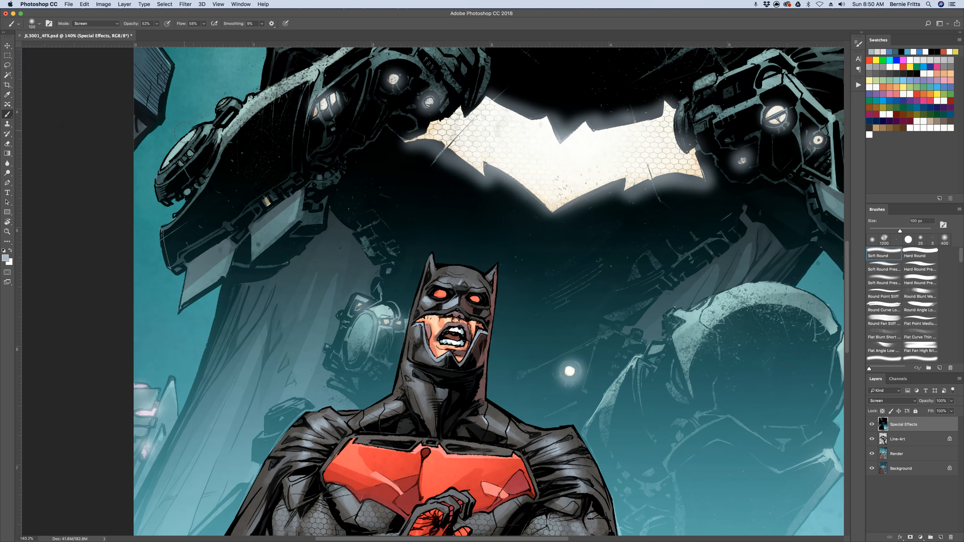
mouse_move(185, 132)
mouse_down()
mouse_move(160, 168)
mouse_move(185, 139)
mouse_move(195, 158)
mouse_up()
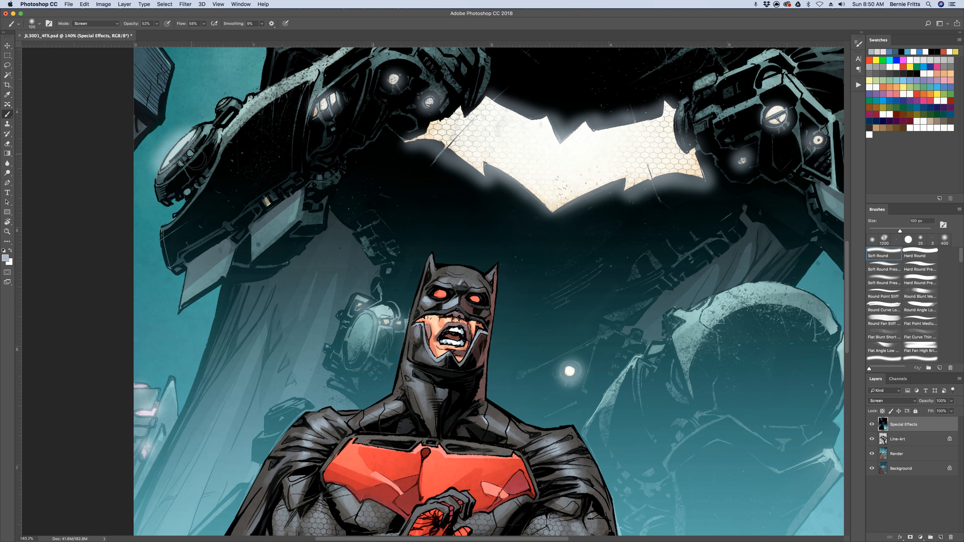
Hide and reshow the Special Effects layer to compare the whole cover with and without the effects
key(super+0)
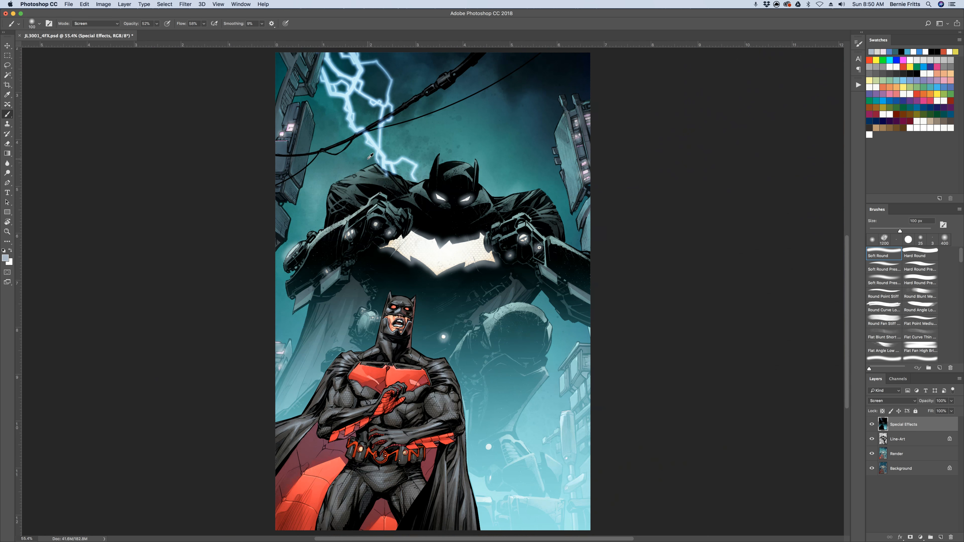
key(super+minus)
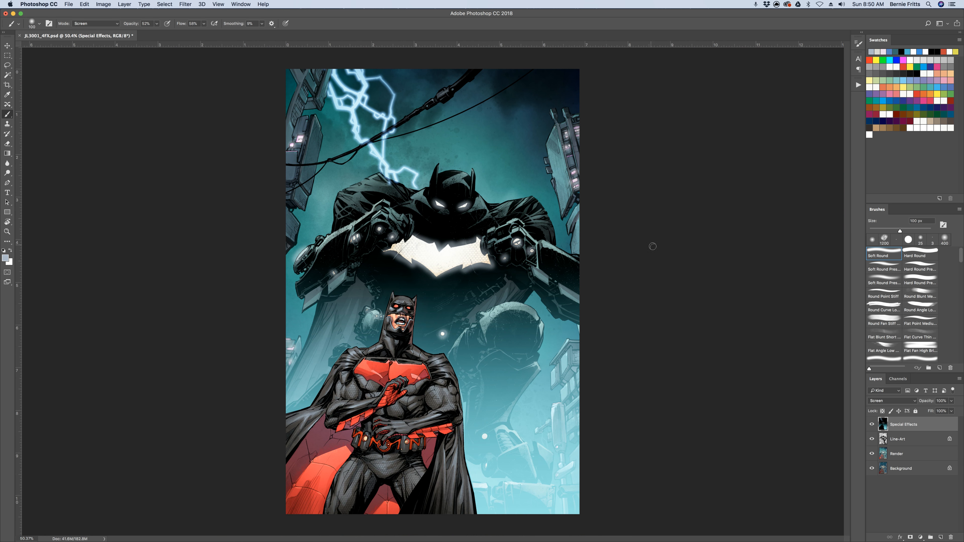
click(872, 425)
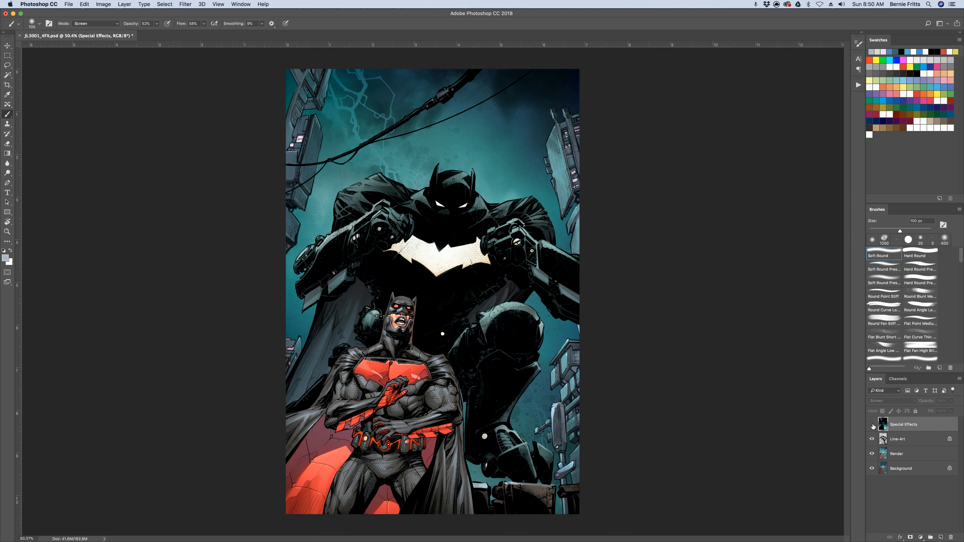
click(871, 425)
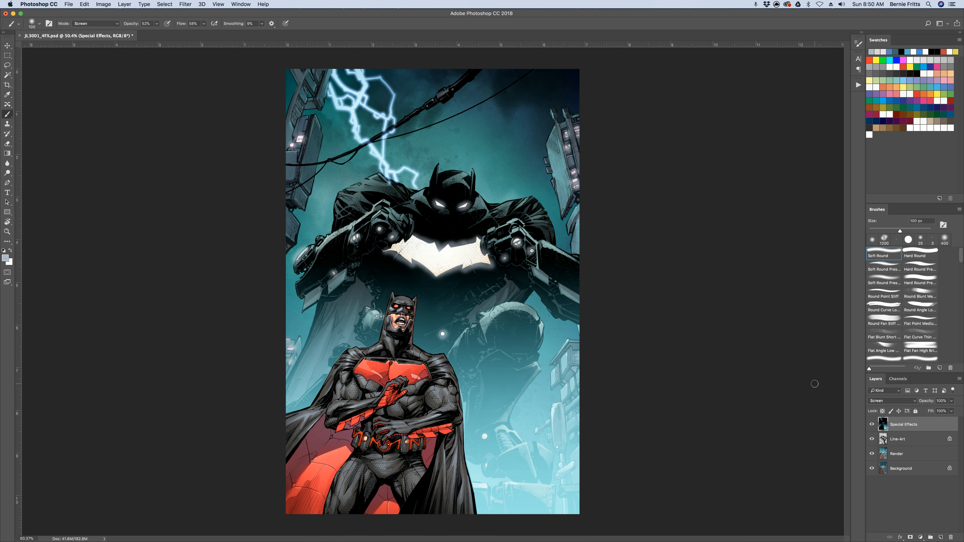
Sample the off-white of the small light by the giant's lower leg and brush a glow over it
key(i)
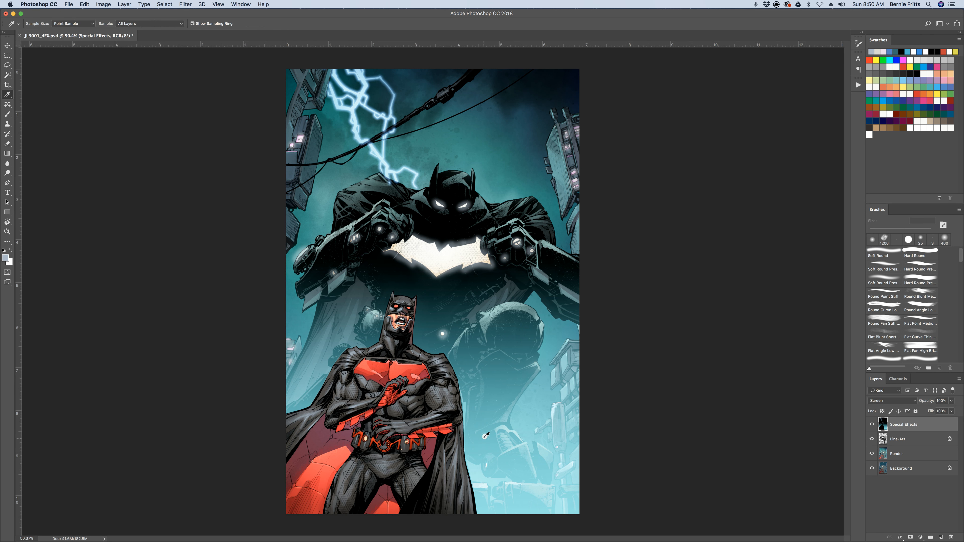
click(486, 437)
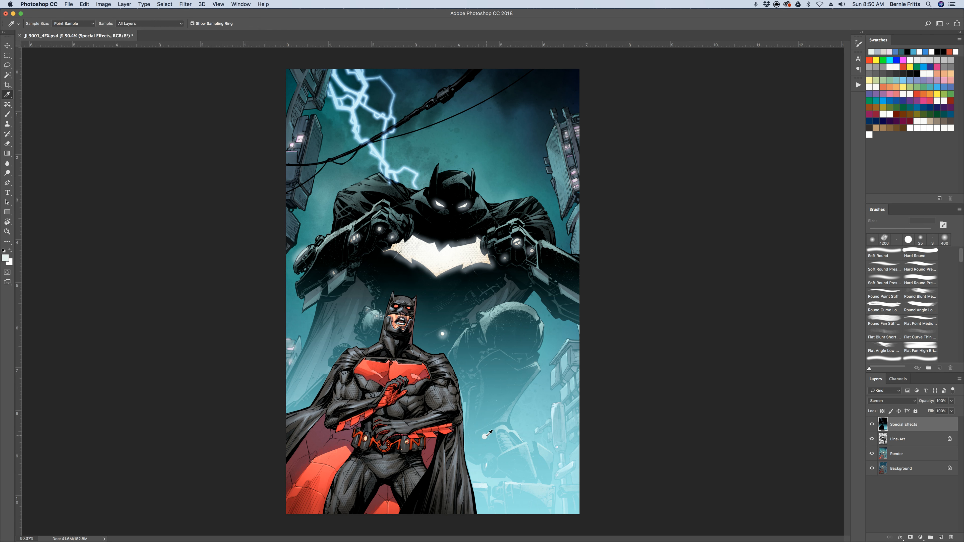
key(b)
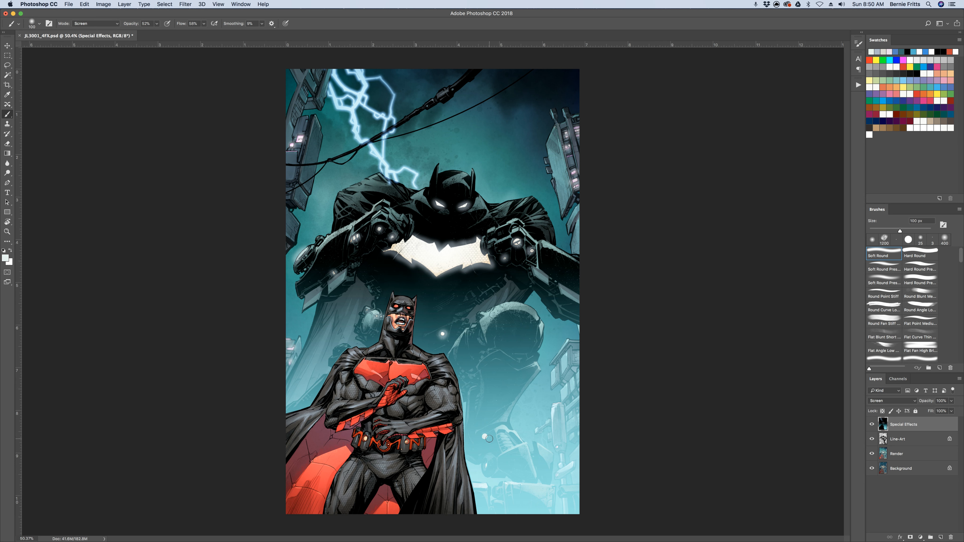
click(486, 435)
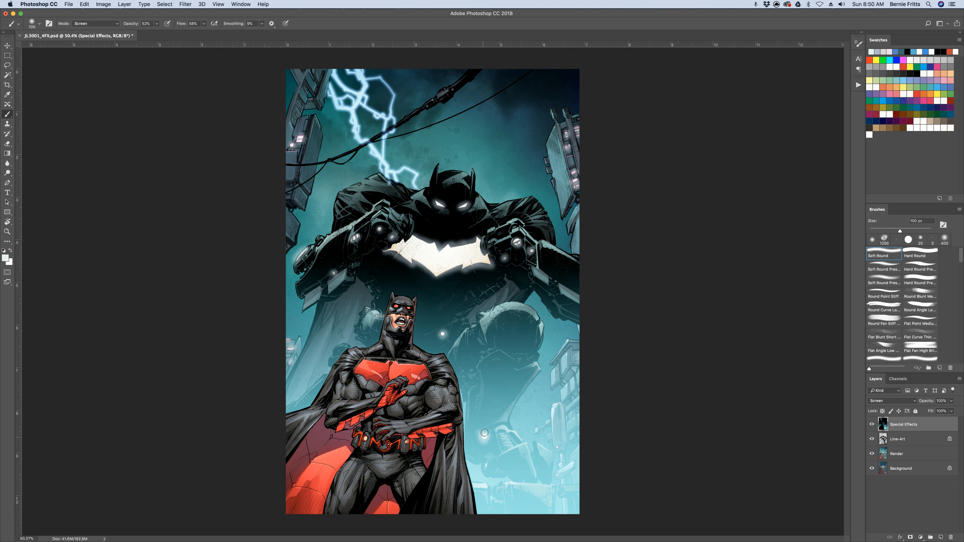
click(486, 465)
Shift the foreground colour to a light blue in the Color Picker
click(6, 260)
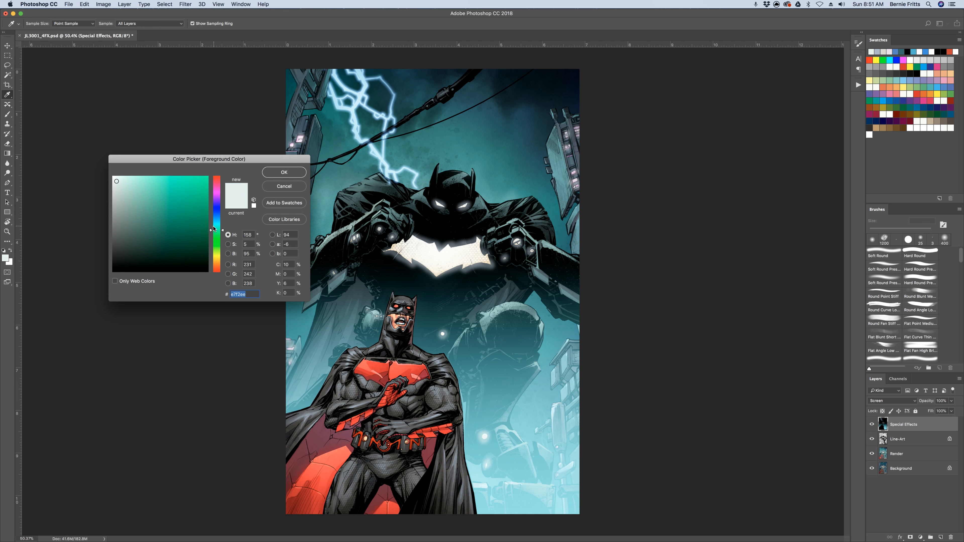
drag(218, 225, 218, 218)
click(127, 186)
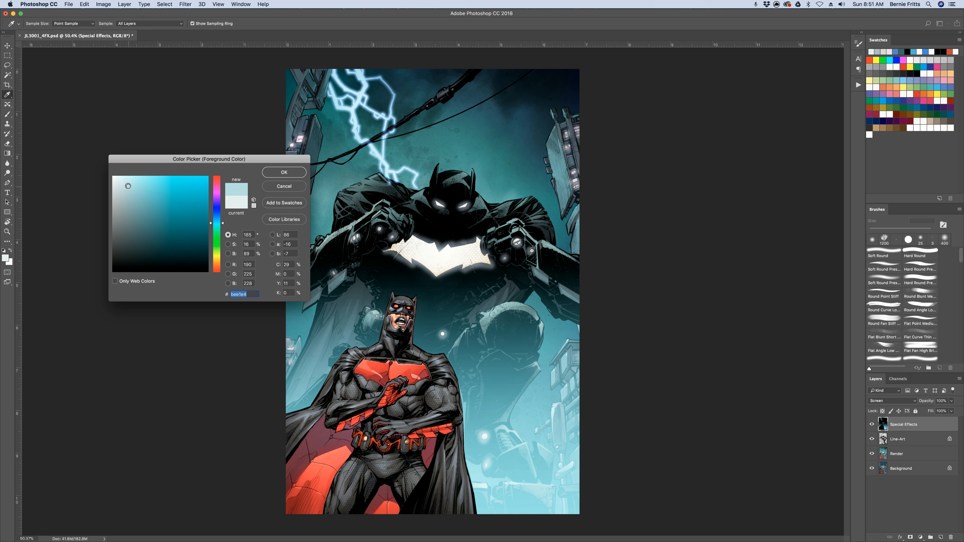
click(283, 172)
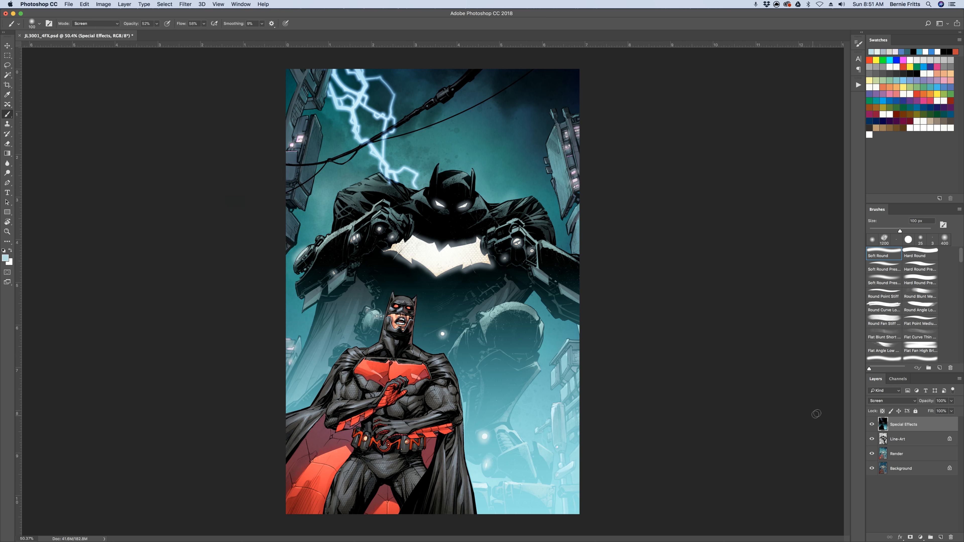
click(960, 210)
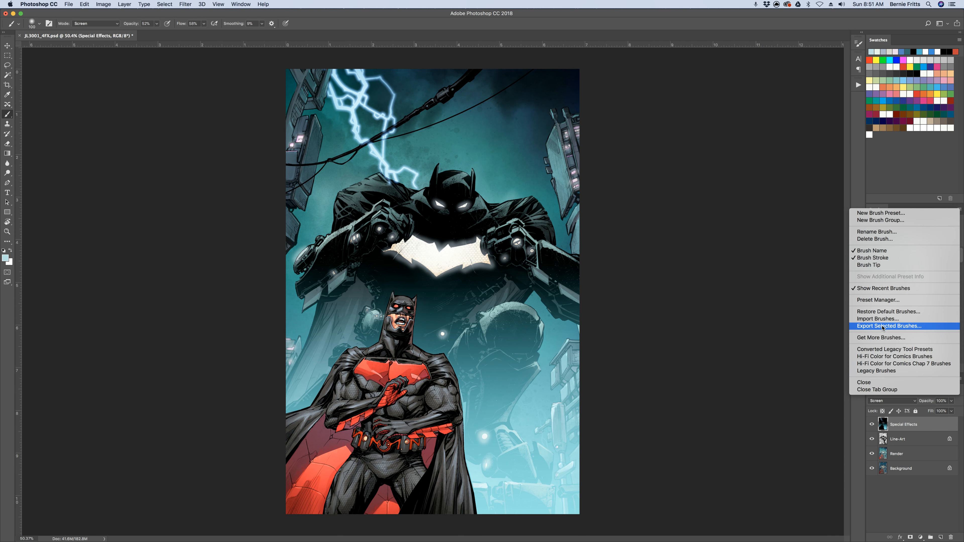
click(877, 319)
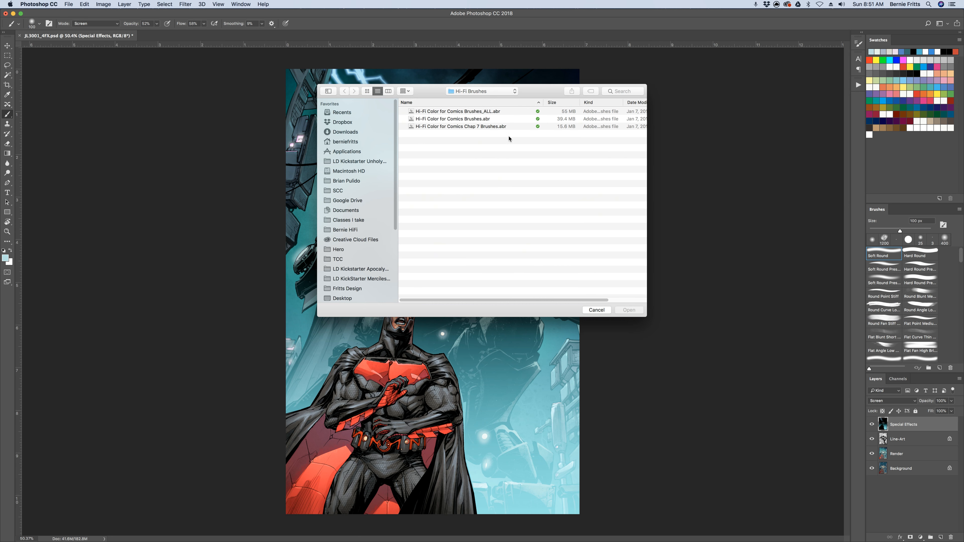
click(603, 310)
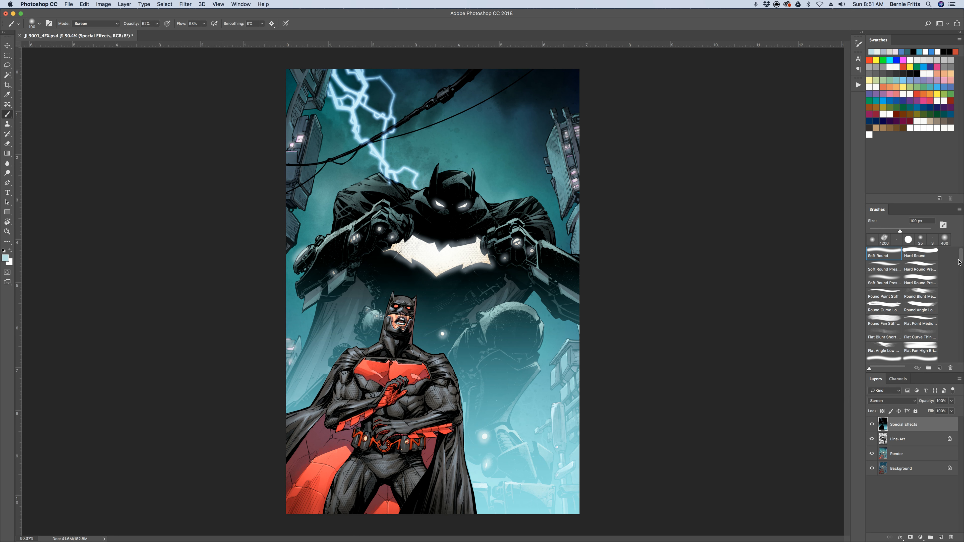
Brush light-blue rain streaks across the whole cover with the Rain brush enlarged to 600 px
drag(961, 258, 954, 336)
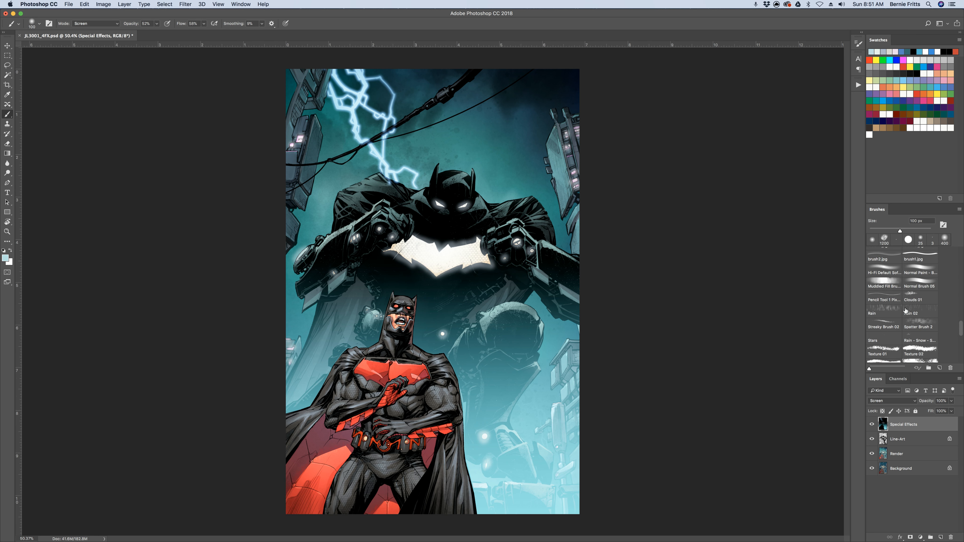
click(884, 310)
key(bracketright)
key(bracketright)
key(bracketright)
key(bracketright)
key(bracketright)
key(bracketright)
mouse_move(313, 124)
mouse_down()
mouse_move(408, 405)
mouse_move(580, 438)
mouse_up()
shift+click(646, 407)
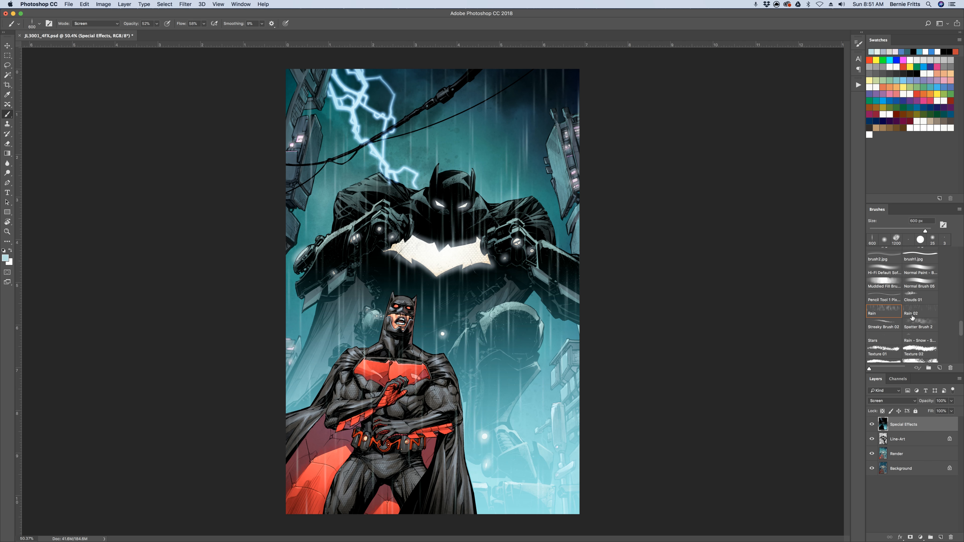
Layer denser rain across the cover with the Rain 02 brush at 400 px, adding strokes with the Rain brush at 25 px
click(919, 312)
mouse_move(319, 155)
mouse_down()
mouse_move(341, 314)
mouse_move(376, 409)
mouse_move(517, 400)
mouse_up()
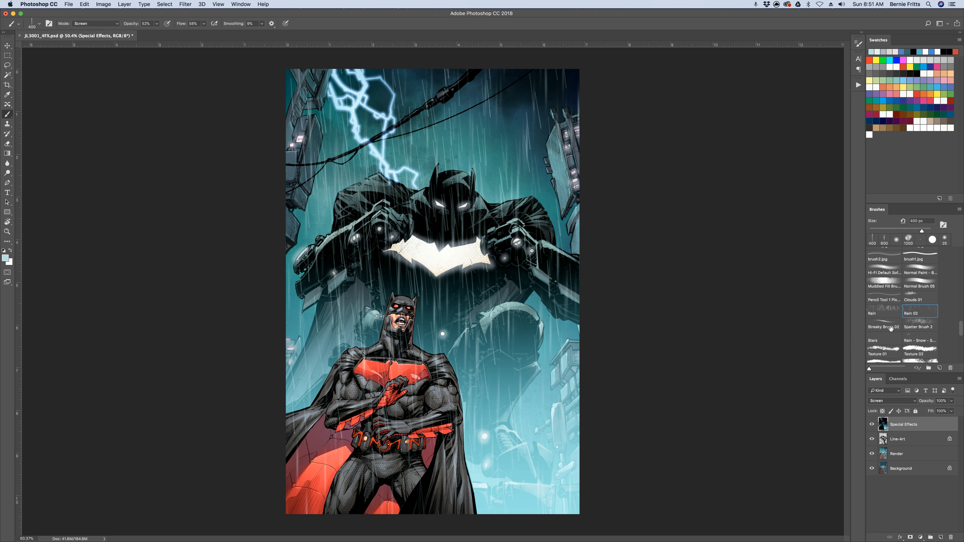
click(884, 310)
mouse_move(423, 174)
mouse_down()
mouse_move(490, 228)
mouse_move(462, 287)
mouse_move(482, 346)
mouse_up()
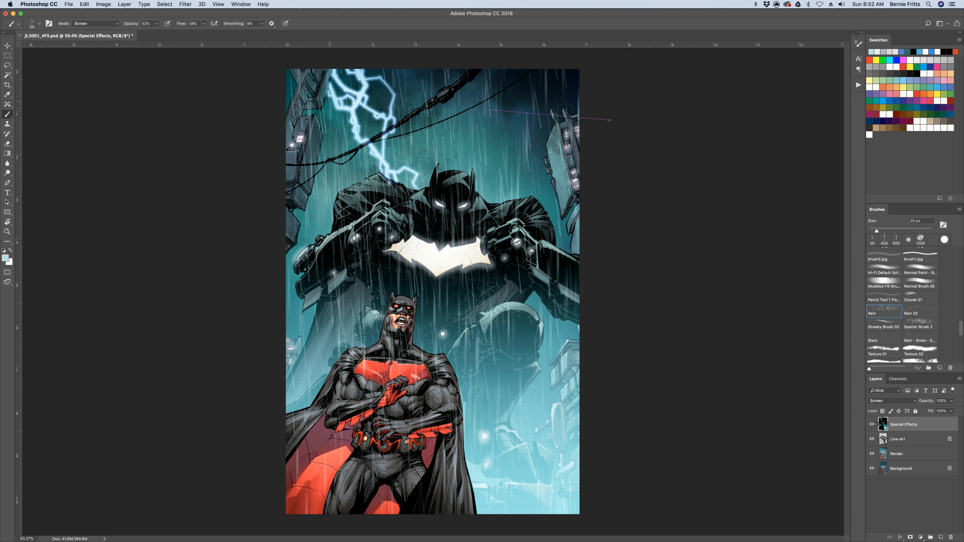
drag(609, 120, 611, 121)
Choose the Rain - Snow splash brush and enlarge it to 250 px
drag(962, 330, 962, 334)
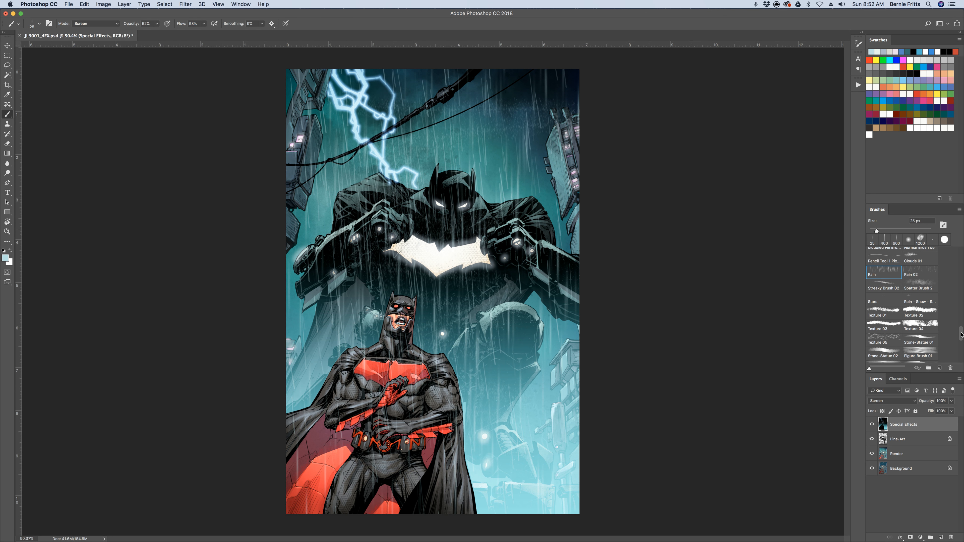
click(914, 300)
key(bracketright)
key(bracketright)
key(bracketright)
key(bracketright)
key(bracketright)
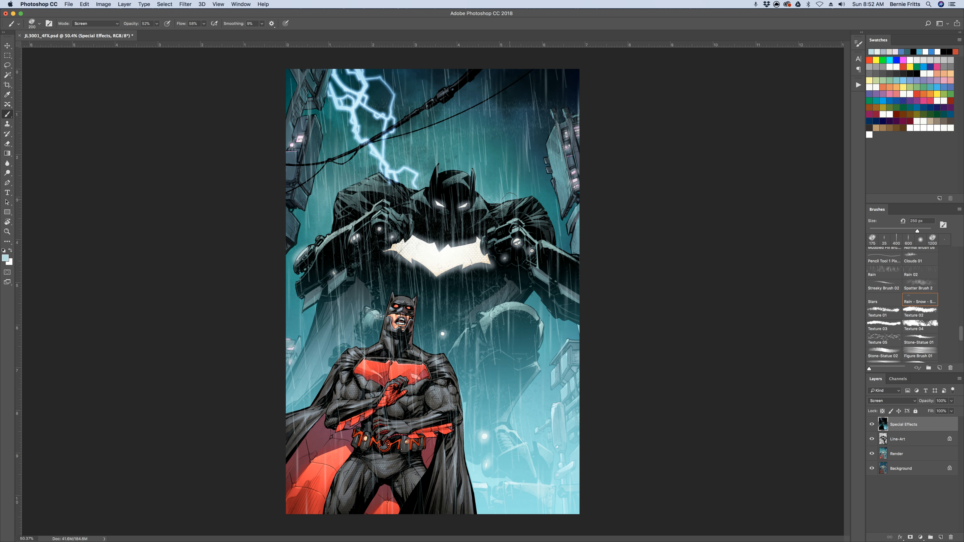
Try 500 px rain splashes over the giant's shoulders and head, and undo those strokes
drag(492, 198, 535, 202)
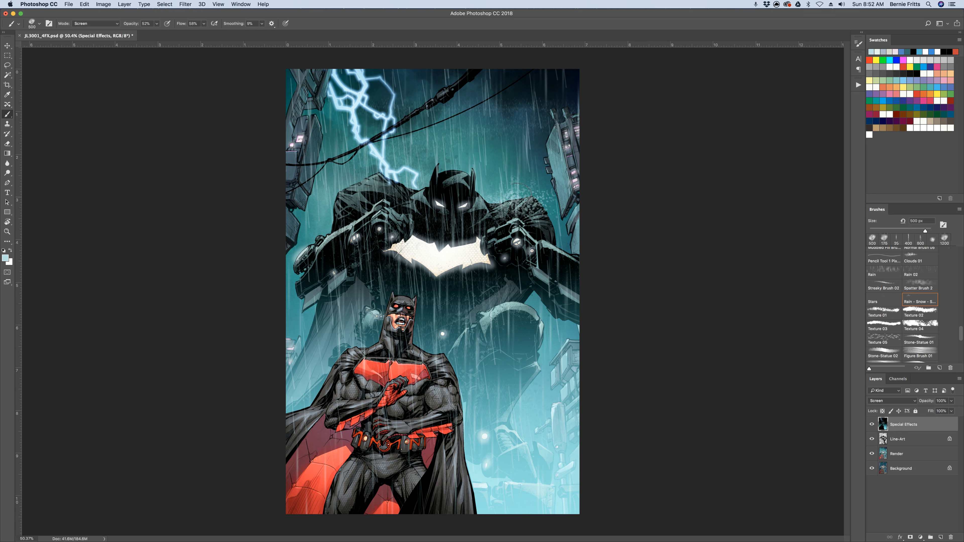
mouse_move(415, 189)
mouse_down()
mouse_move(371, 177)
mouse_move(355, 189)
mouse_move(448, 171)
mouse_up()
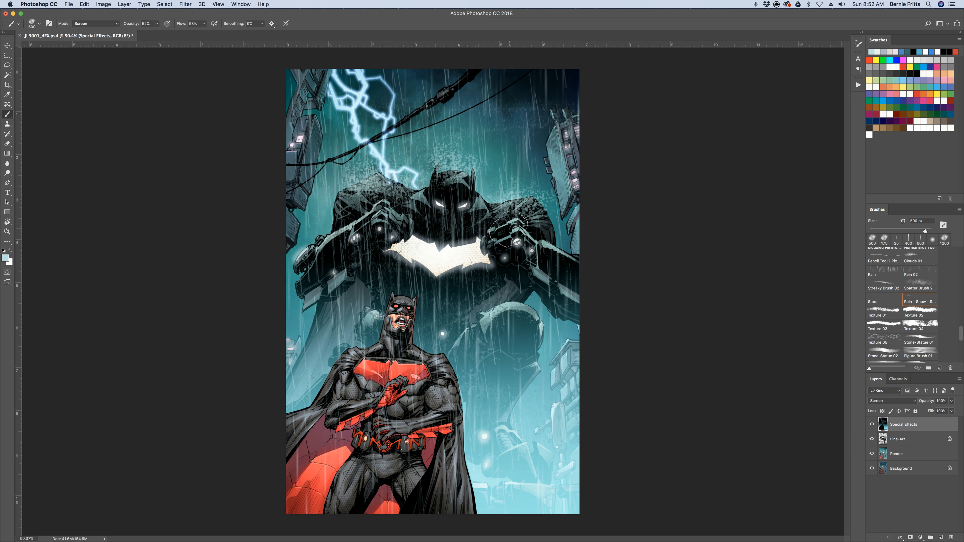
key(alt+super+z)
key(alt+super+z)
key(alt+super+z)
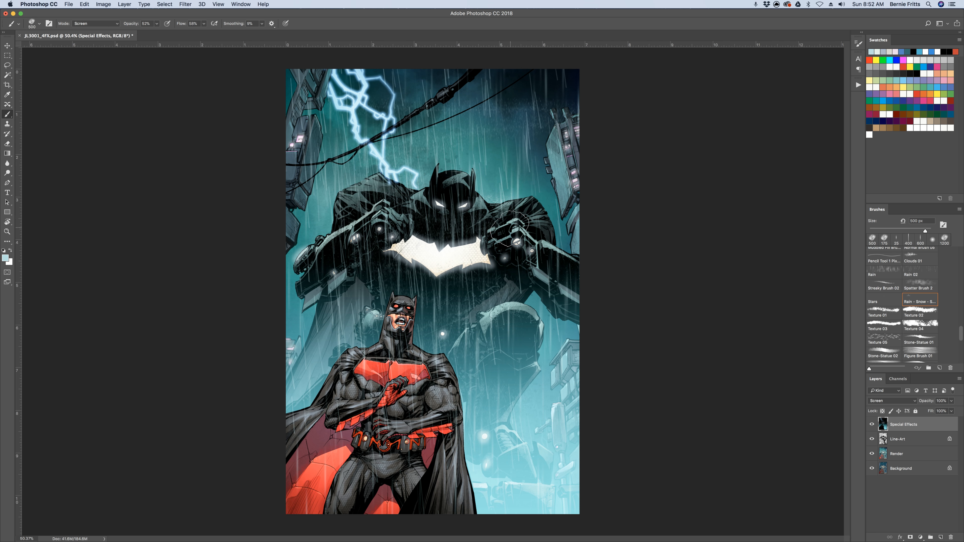
Reduce the splash brush to 200 px and paint rain splashes along the giant's shoulders, head and arms
key(bracketleft)
key(bracketleft)
key(bracketleft)
mouse_move(539, 197)
mouse_down()
mouse_move(485, 206)
mouse_move(510, 202)
mouse_up()
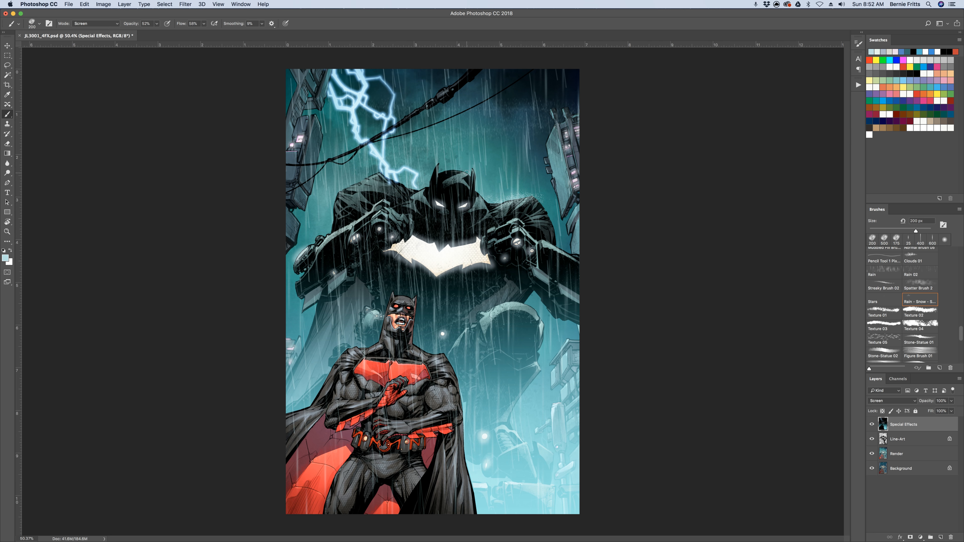
drag(467, 172, 429, 173)
mouse_move(467, 172)
mouse_down()
mouse_move(417, 198)
mouse_move(424, 186)
mouse_move(360, 177)
mouse_move(426, 188)
mouse_move(374, 176)
mouse_move(333, 198)
mouse_move(371, 187)
mouse_move(375, 175)
mouse_move(336, 200)
mouse_move(344, 184)
mouse_move(369, 185)
mouse_move(342, 191)
mouse_move(375, 171)
mouse_move(421, 192)
mouse_move(385, 174)
mouse_move(363, 183)
mouse_move(336, 197)
mouse_move(374, 224)
mouse_move(395, 211)
mouse_move(408, 217)
mouse_move(385, 202)
mouse_move(407, 220)
mouse_move(378, 206)
mouse_move(325, 241)
mouse_move(370, 204)
mouse_move(326, 233)
mouse_move(348, 231)
mouse_up()
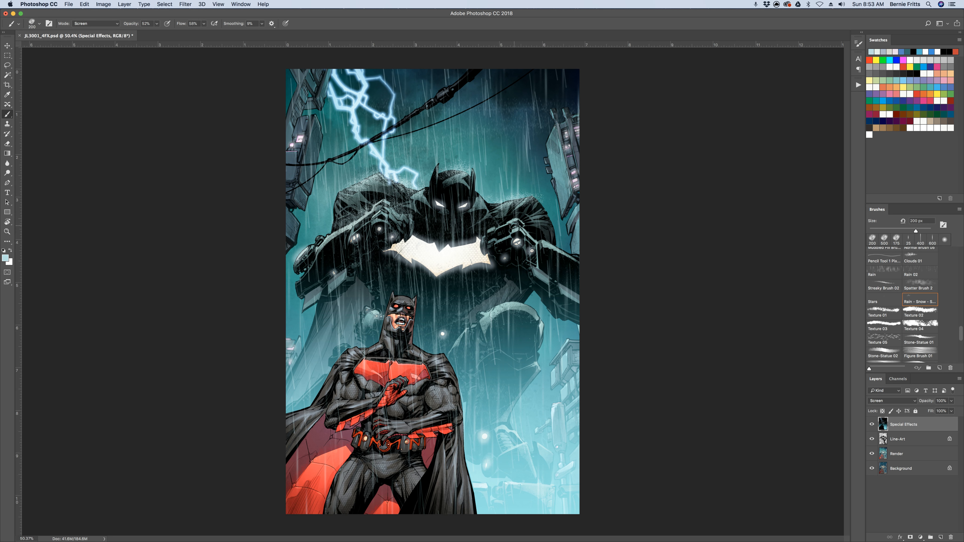
mouse_move(516, 221)
mouse_down()
mouse_move(548, 251)
mouse_move(542, 236)
mouse_move(568, 251)
mouse_up()
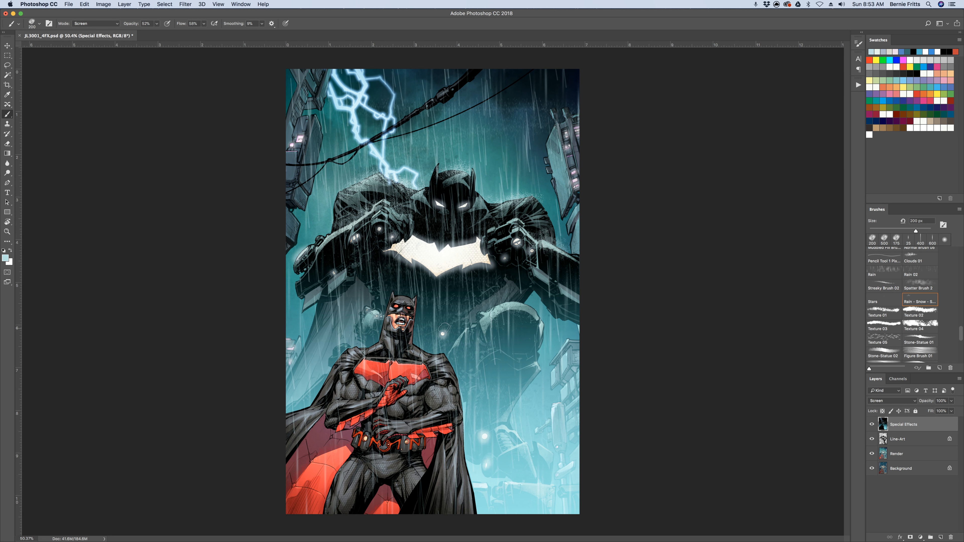
Paint rain splashes on the foreground figure's head, shoulders and forearms, and compare the cover with the Special Effects layer hidden and shown
mouse_move(398, 307)
mouse_down()
mouse_move(413, 296)
mouse_move(391, 294)
mouse_move(411, 305)
mouse_up()
mouse_move(415, 344)
mouse_down()
mouse_move(445, 353)
mouse_move(422, 348)
mouse_up()
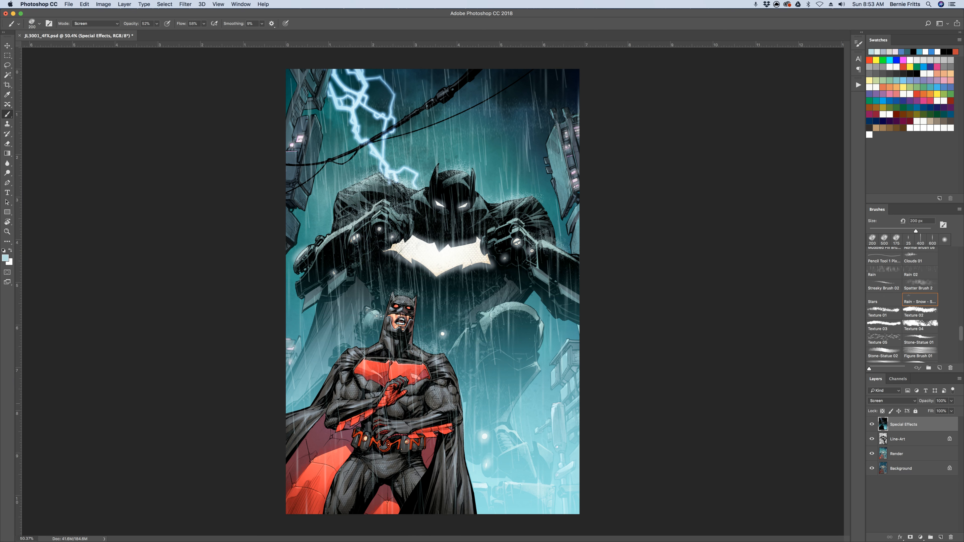
mouse_move(435, 405)
mouse_down()
mouse_move(377, 422)
mouse_move(415, 418)
mouse_move(382, 425)
mouse_move(413, 420)
mouse_up()
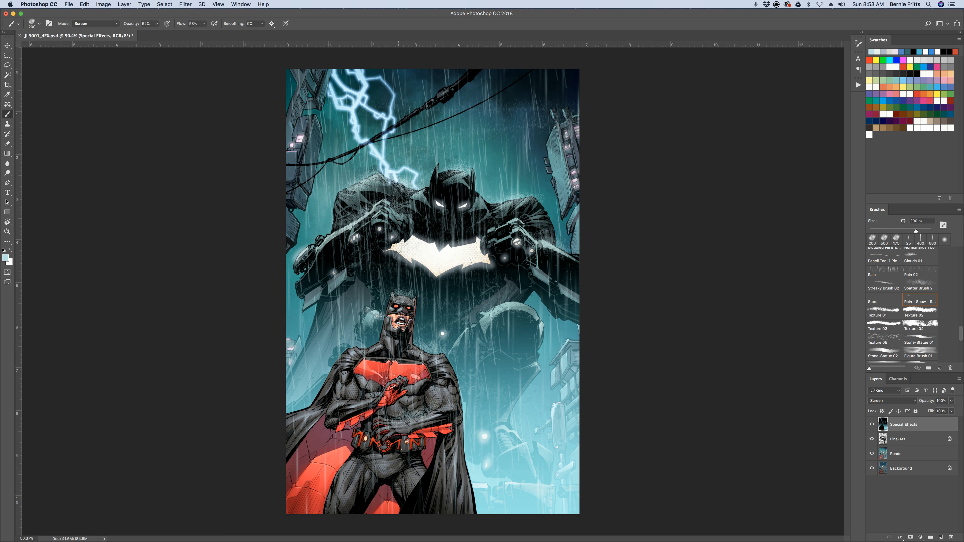
mouse_move(391, 381)
mouse_down()
mouse_move(346, 405)
mouse_move(379, 394)
mouse_up()
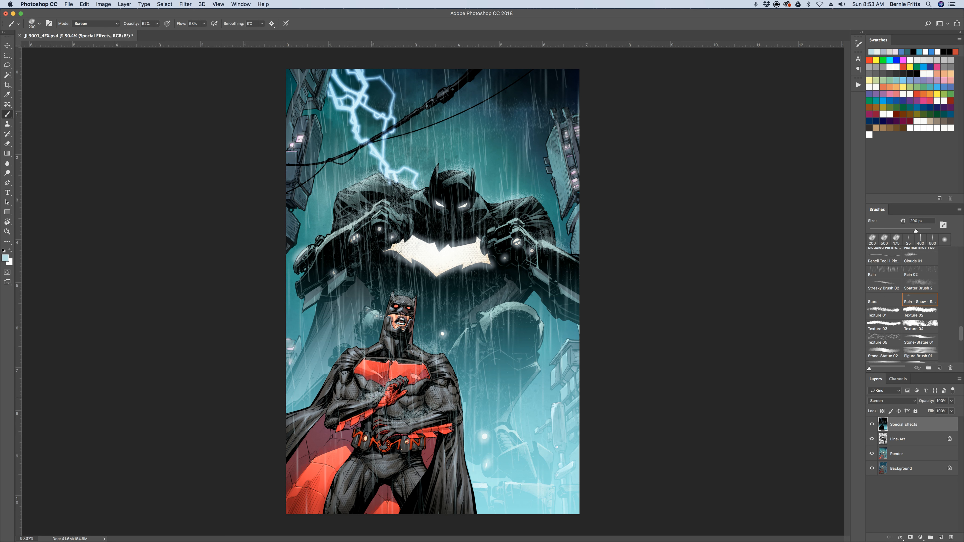
mouse_move(377, 341)
mouse_down()
mouse_move(360, 348)
mouse_move(372, 343)
mouse_up()
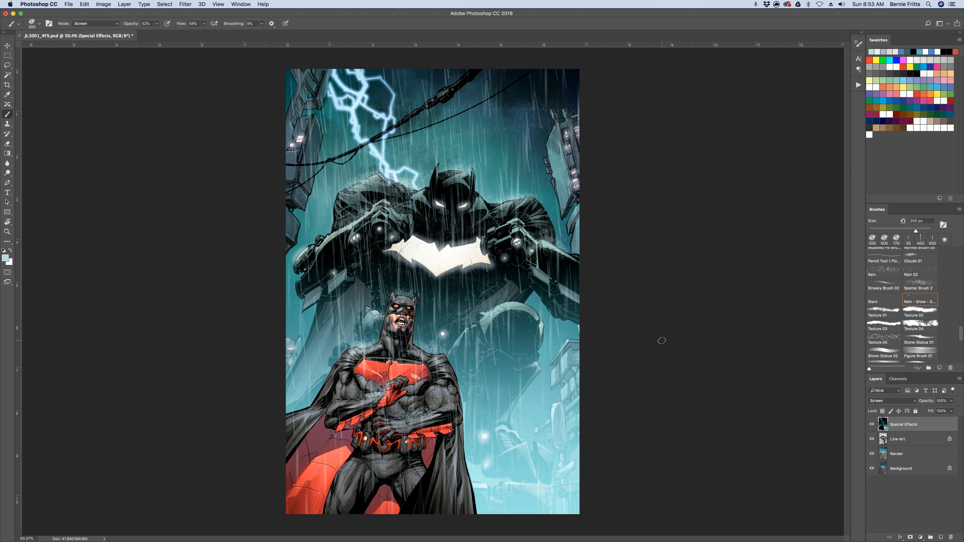
click(871, 425)
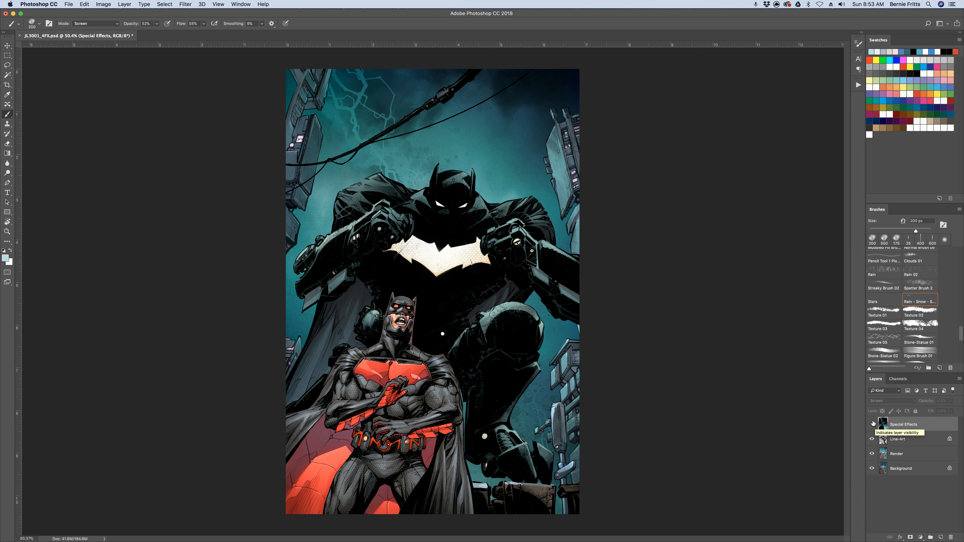
click(872, 424)
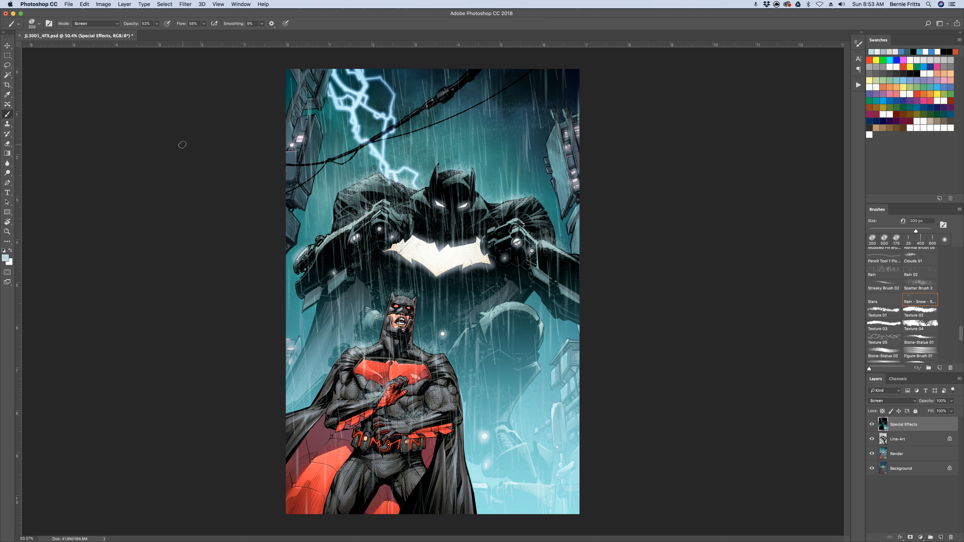
Create a new 8 x 8 inch, 300 ppi RGB document and fill its background with default black
key(super+n)
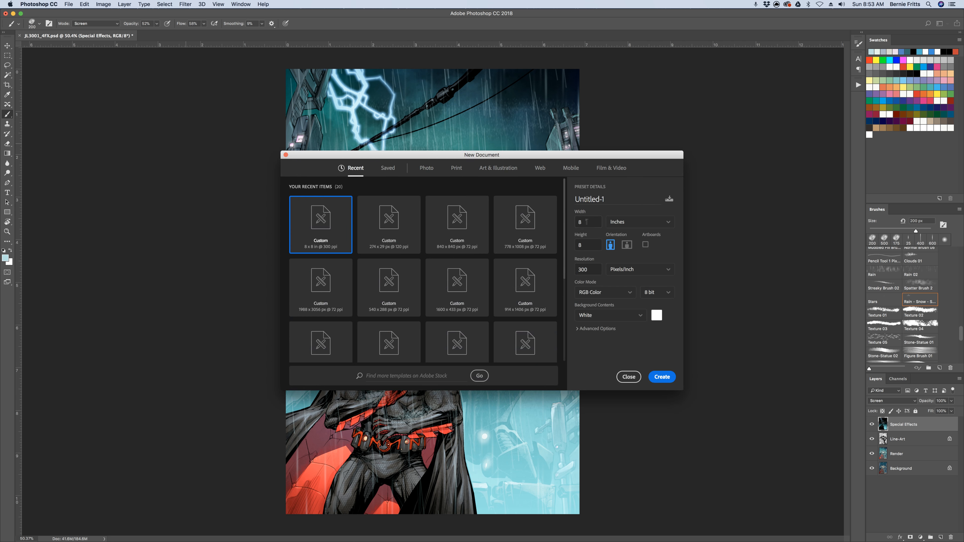
click(664, 377)
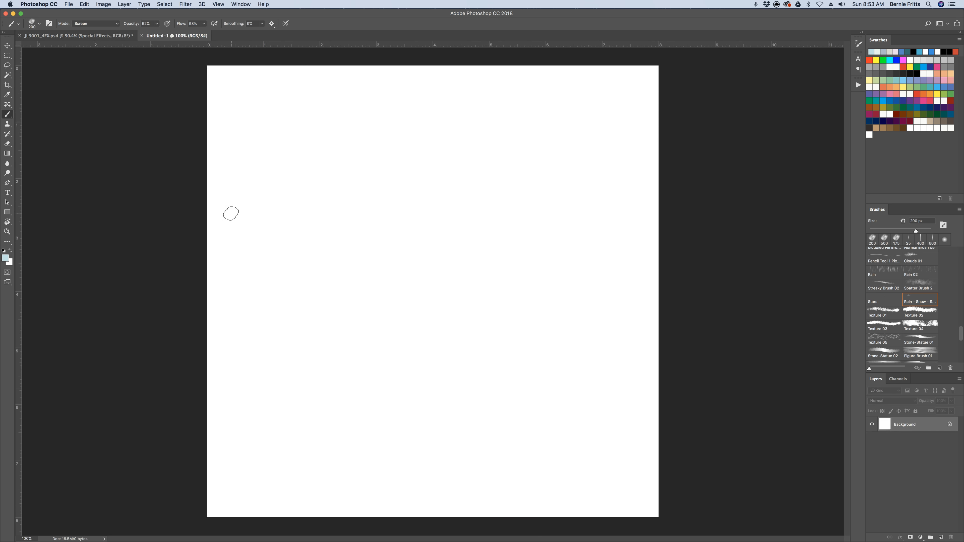
key(d)
key(alt+BackSpace)
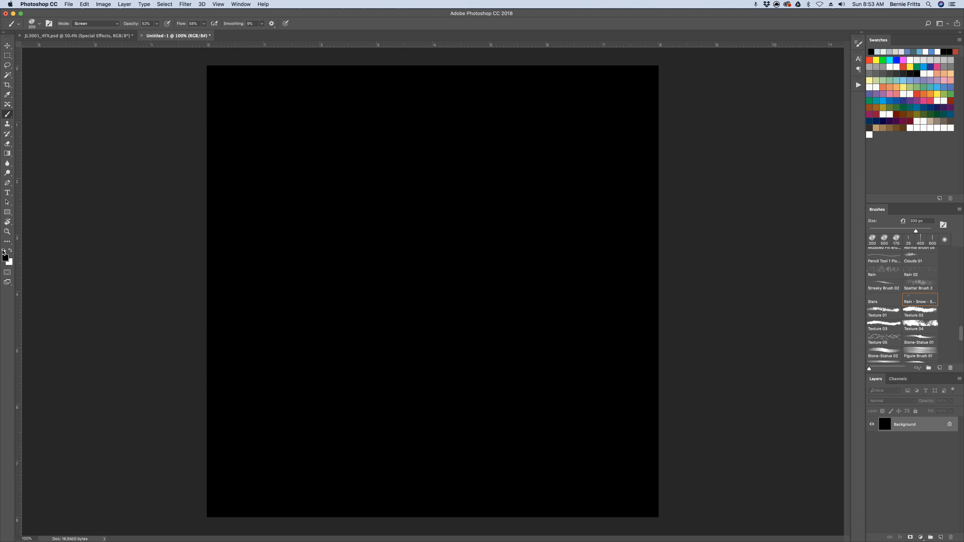
Set the foreground colour to the medium blue #6096c0
click(8, 259)
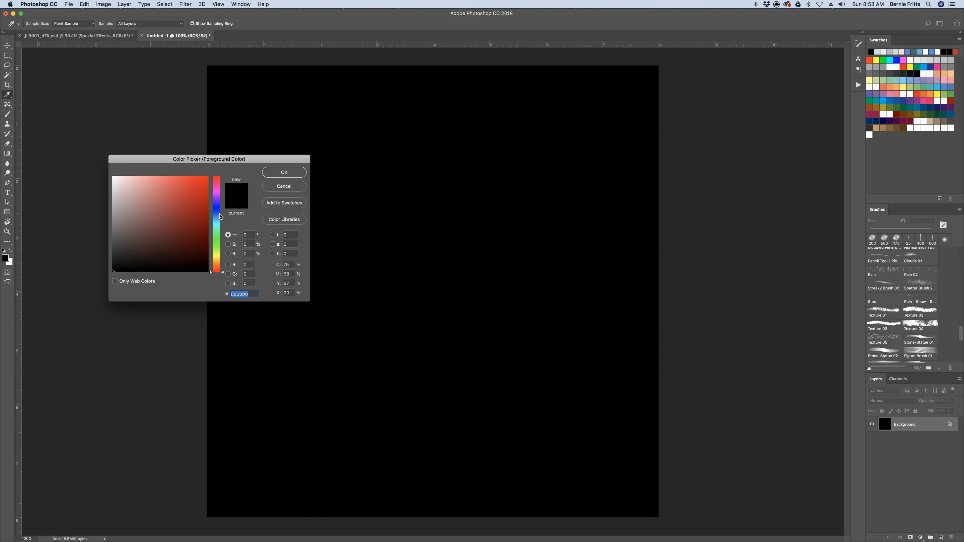
click(217, 212)
drag(217, 213, 217, 219)
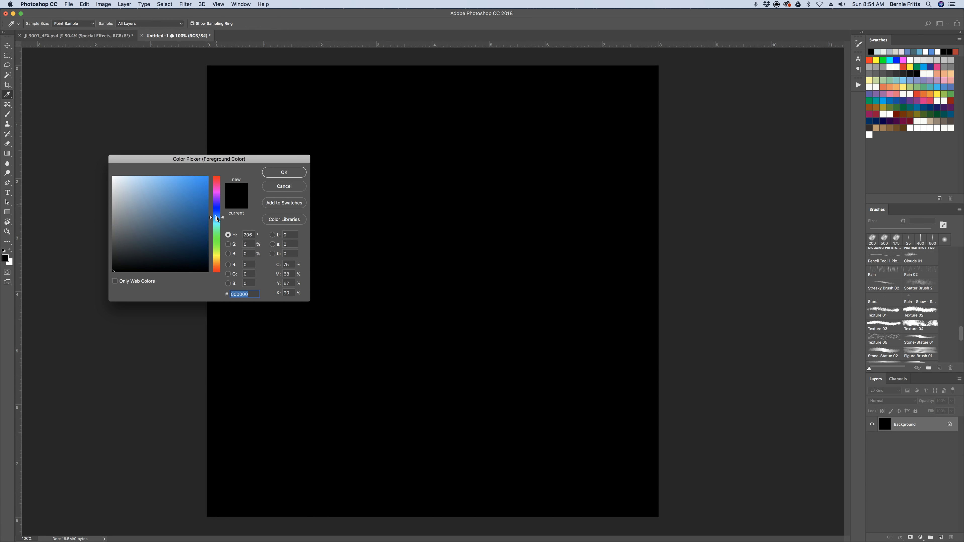
drag(148, 192, 160, 199)
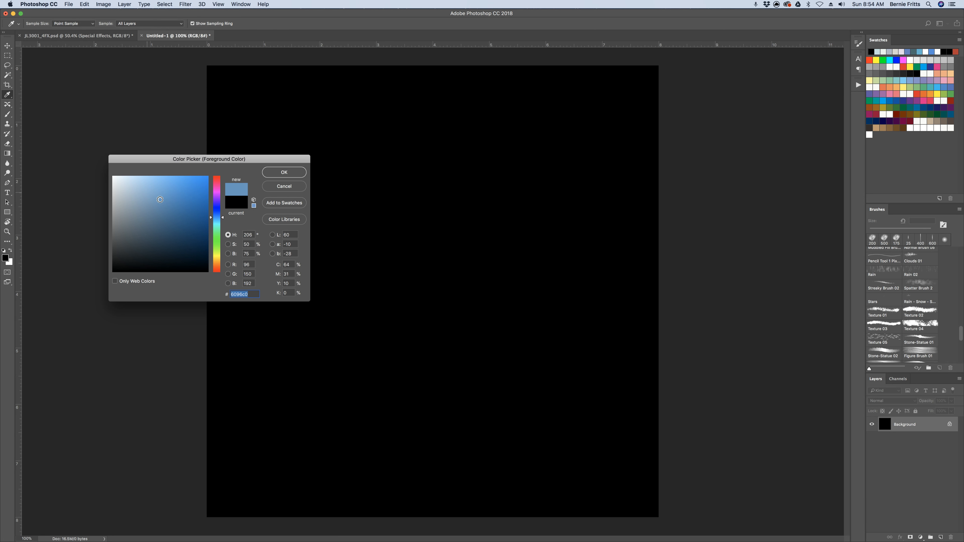
click(304, 175)
Paint a soft blue spot near the middle of the black canvas with the Soft Round brush at 200 px
key(b)
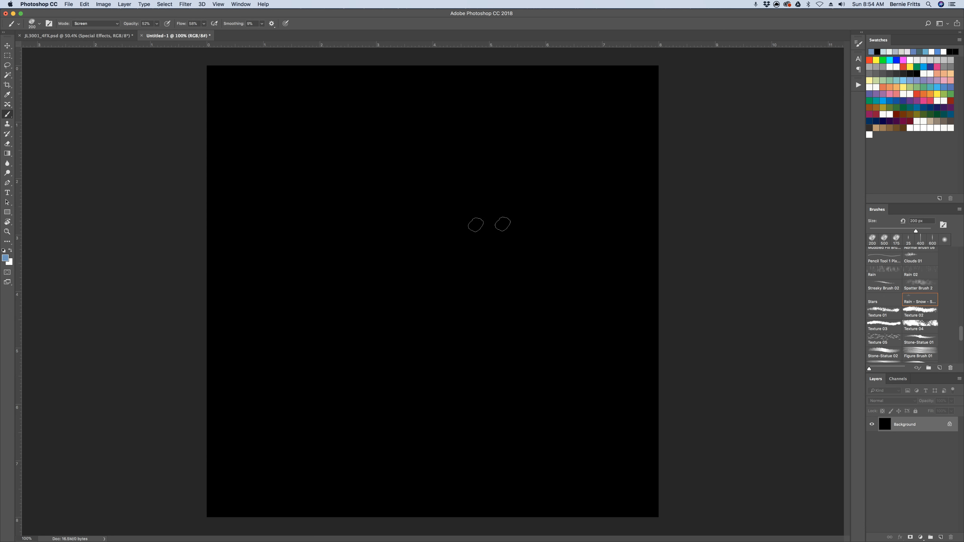
drag(960, 334, 962, 235)
click(880, 252)
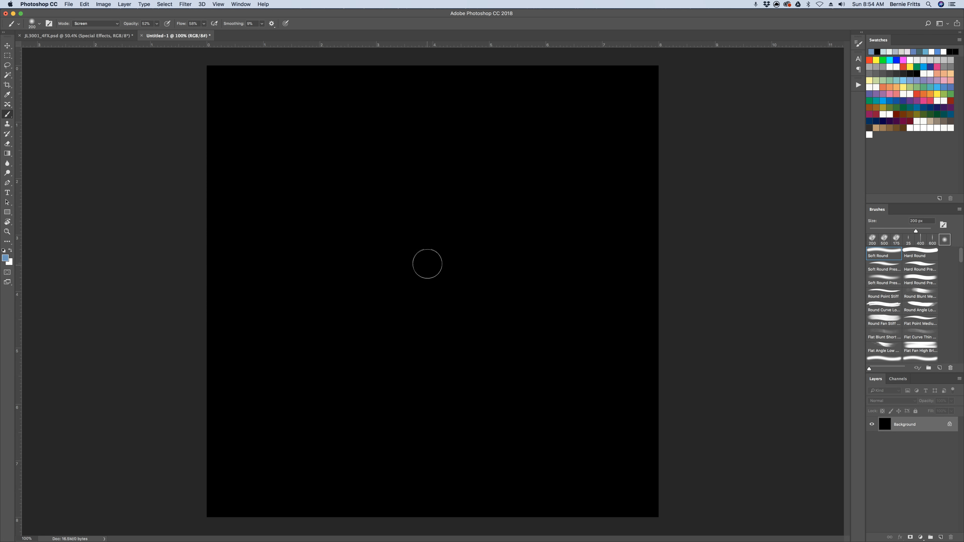
mouse_move(426, 262)
mouse_down()
mouse_move(416, 282)
mouse_move(428, 259)
mouse_move(406, 273)
mouse_move(414, 284)
mouse_move(424, 261)
mouse_move(408, 266)
mouse_move(429, 277)
mouse_up()
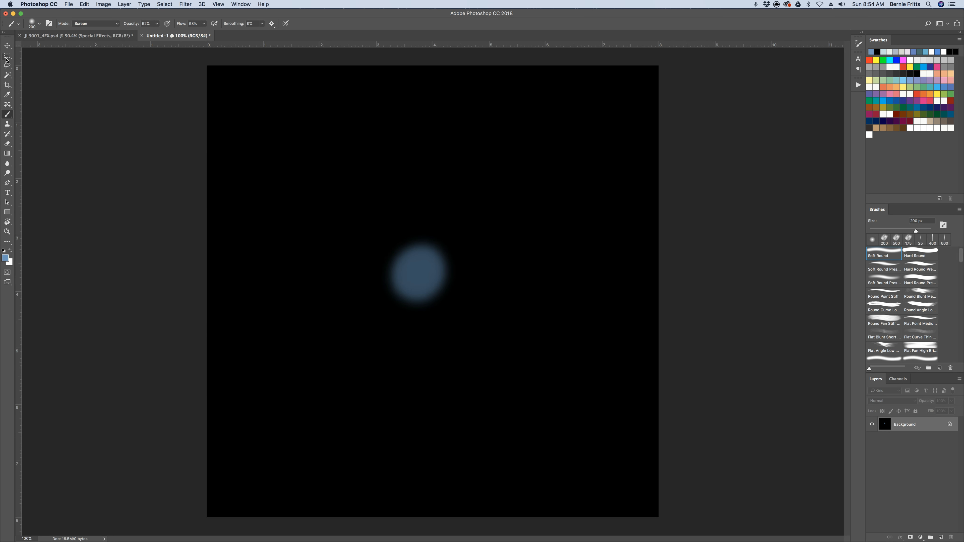
Activate the Lasso tool for selecting around the blue spot
click(7, 65)
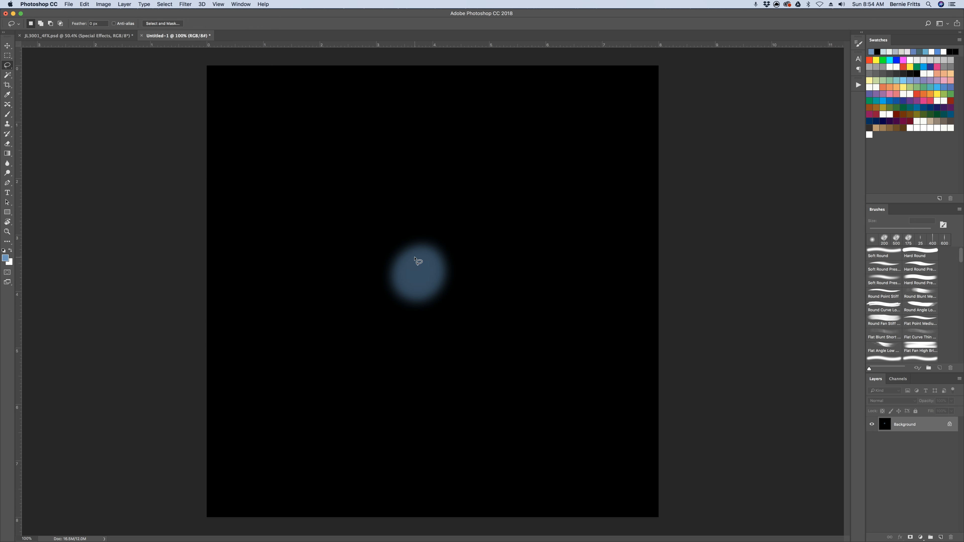